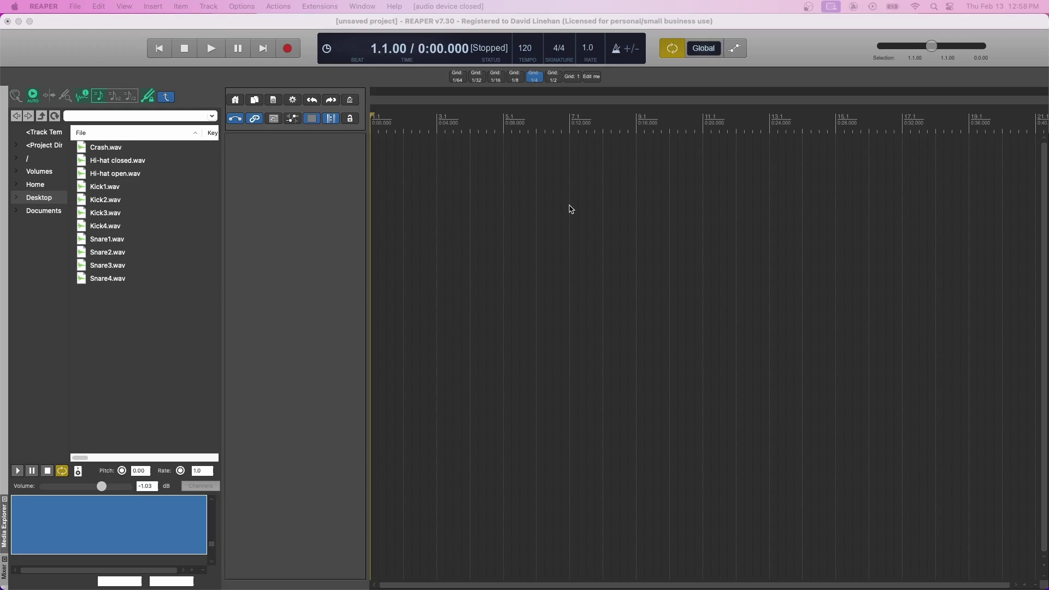
- Add a track and run 'mpl_RS5k manager (background).lua' from the Actions list filtered by rs5k
double_click(301, 159)
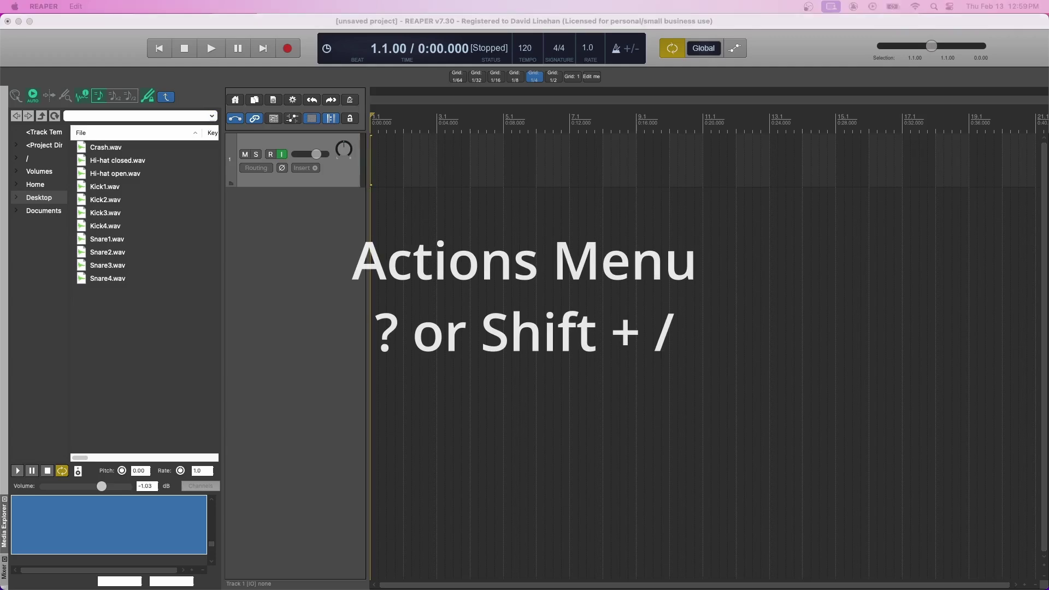
key(shift+slash)
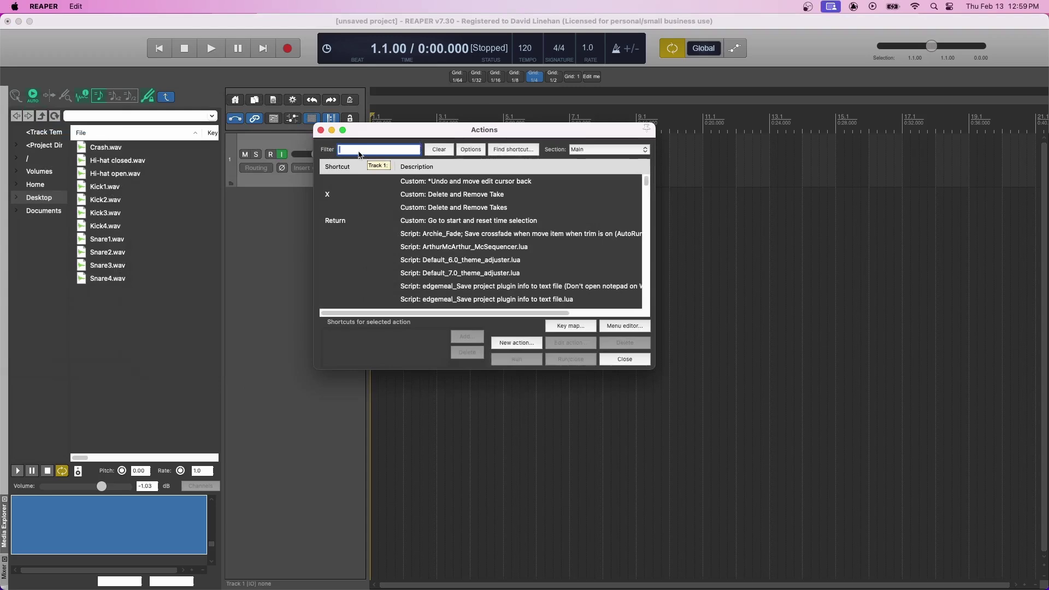
text(rs5k)
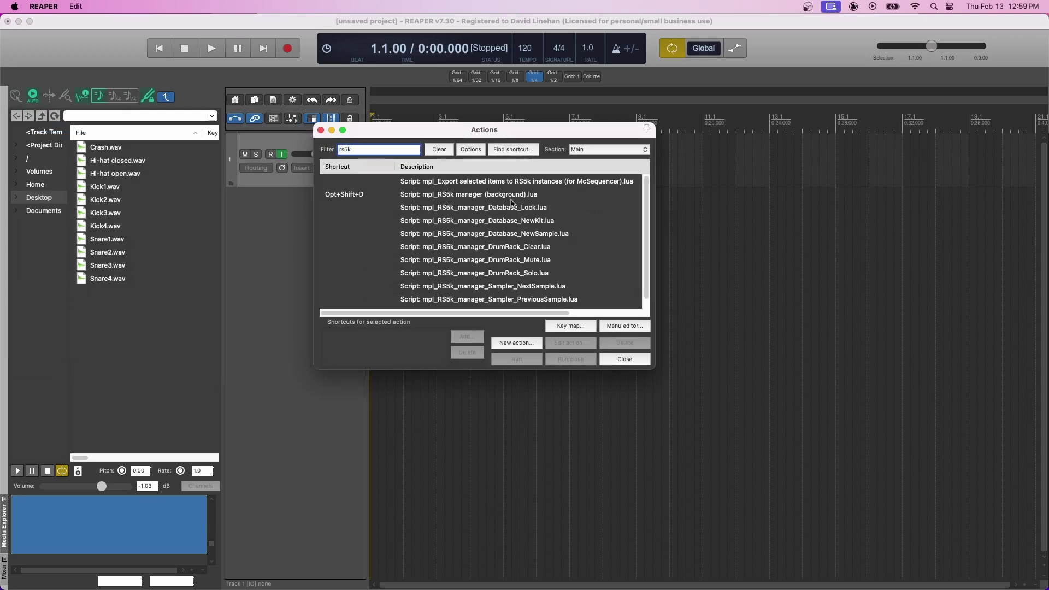
click(518, 195)
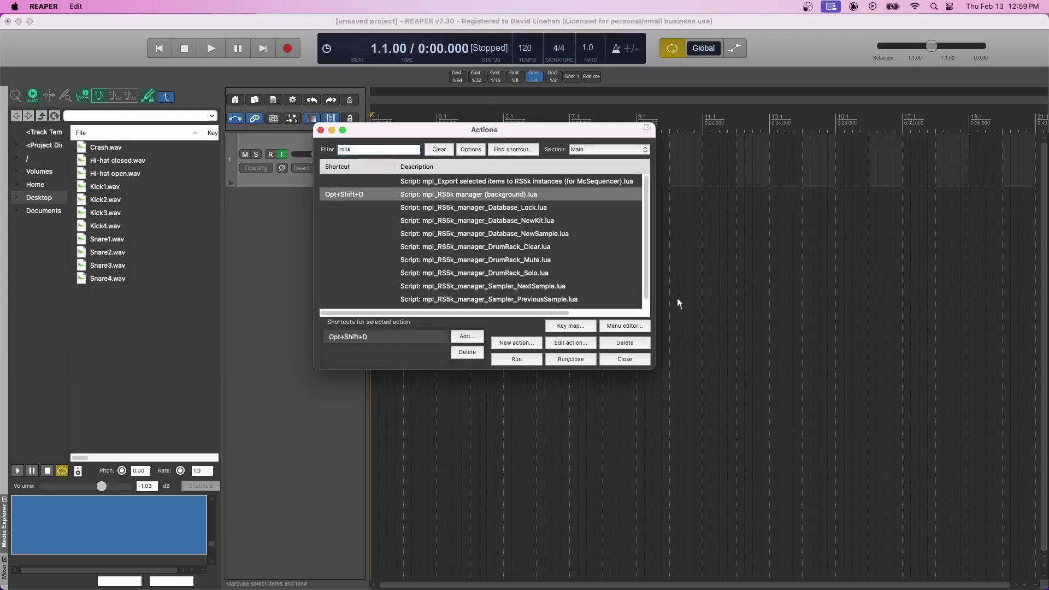
click(524, 359)
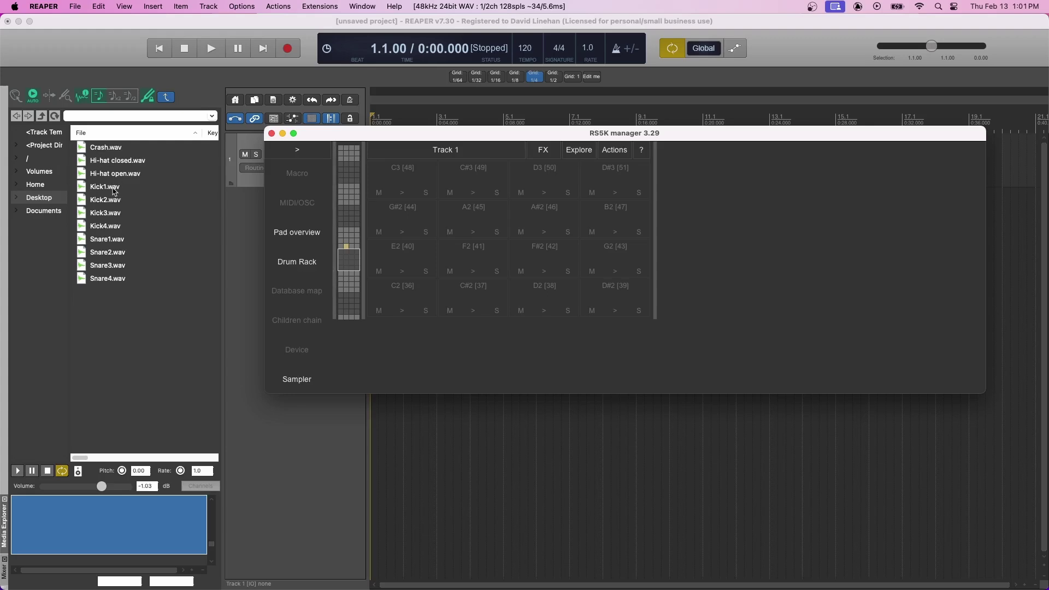
- Preview the kick and snare samples in sequence, from Kick1.wav down to Snare4.wav
click(108, 190)
key(Down)
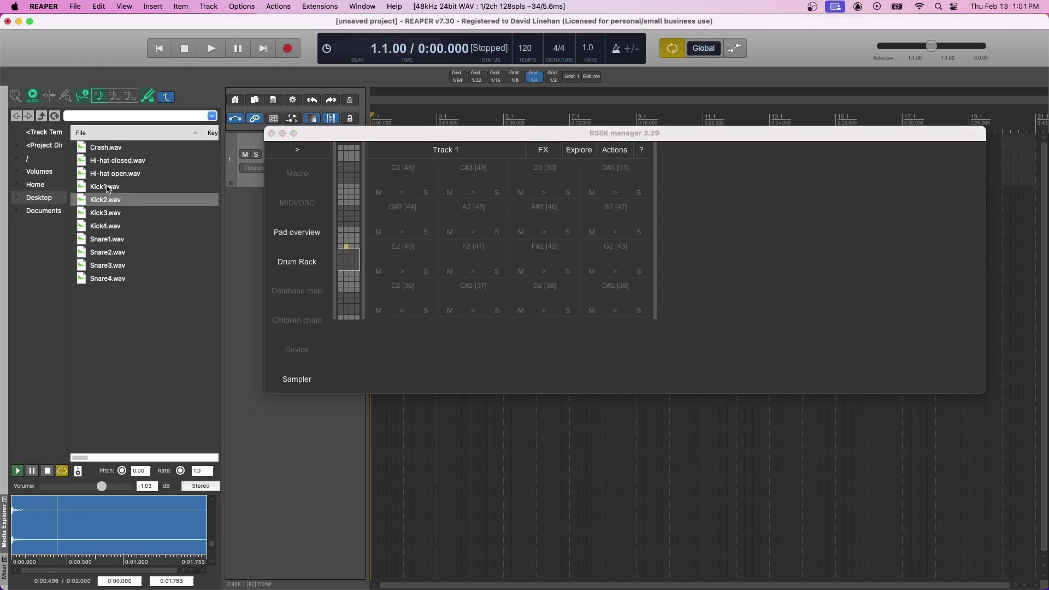
key(Down)
key(Down)
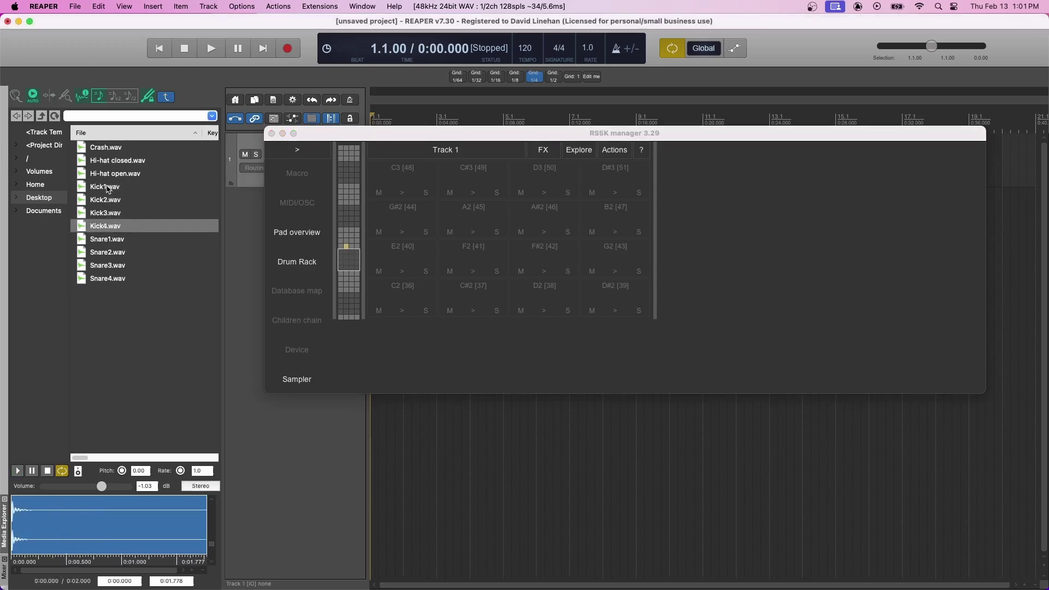
key(Down)
key(Down)
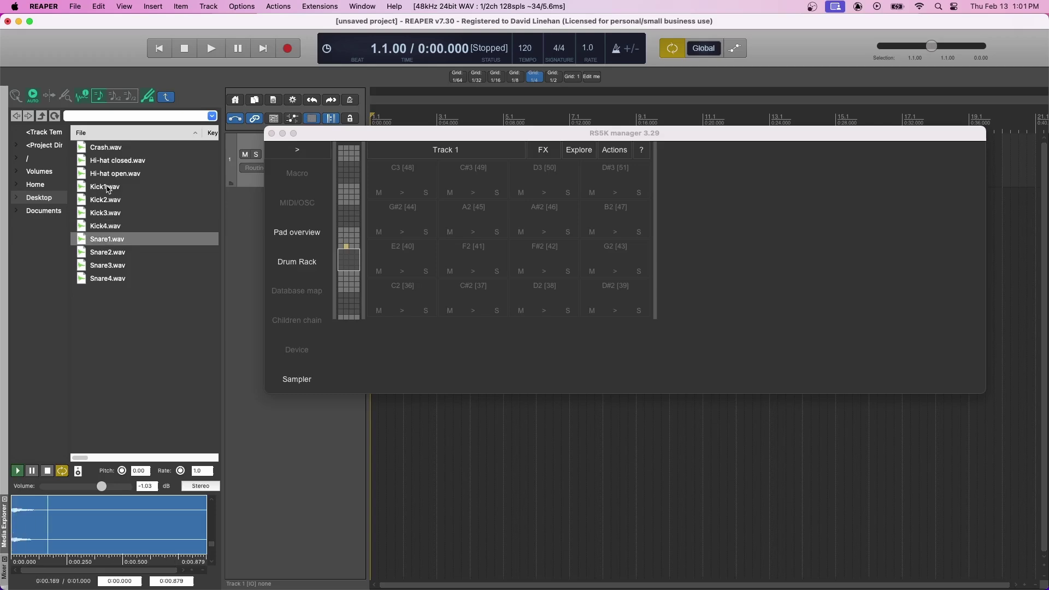
key(Down)
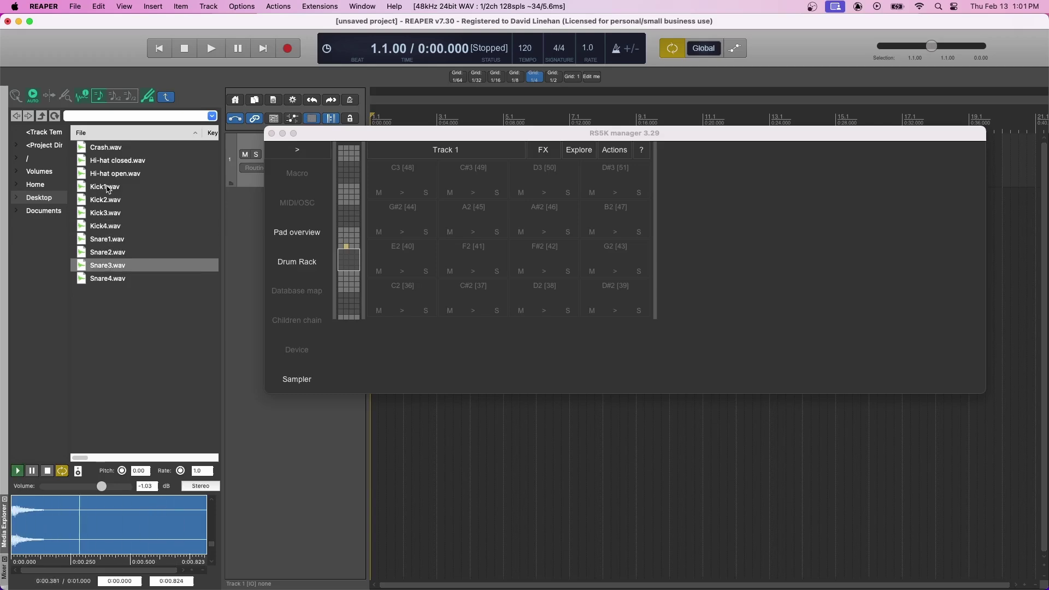
key(Down)
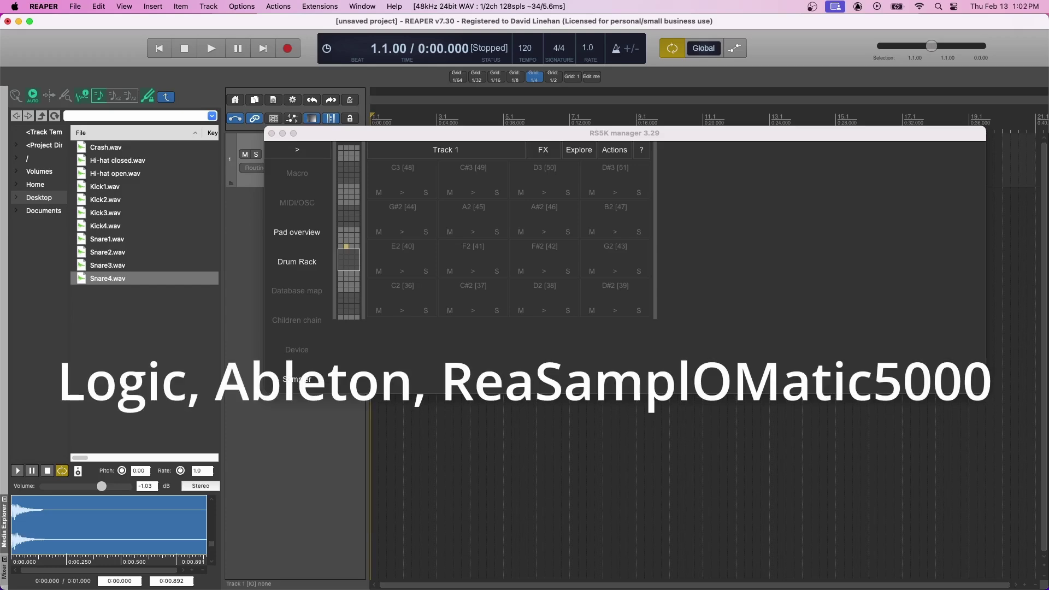
drag(106, 187, 403, 300)
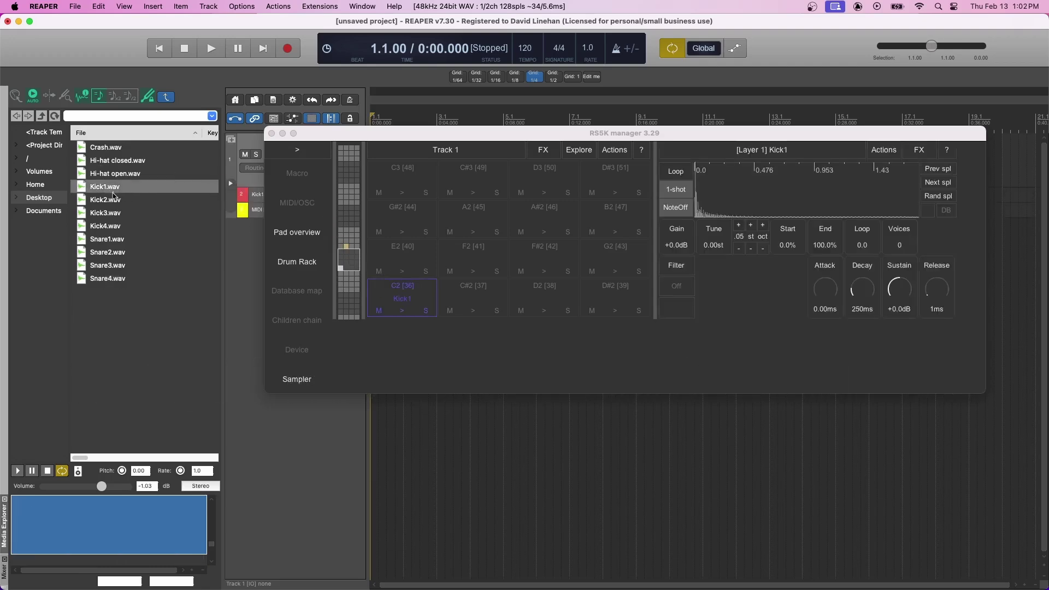
drag(105, 199, 555, 299)
drag(106, 226, 611, 304)
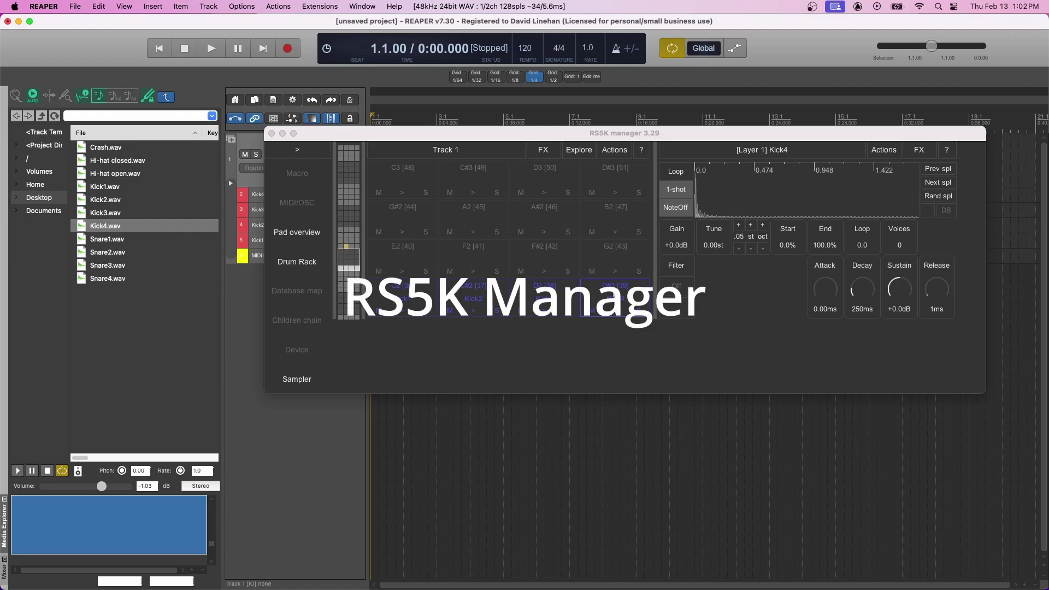
key(super+z)
key(super+z)
key(super+z)
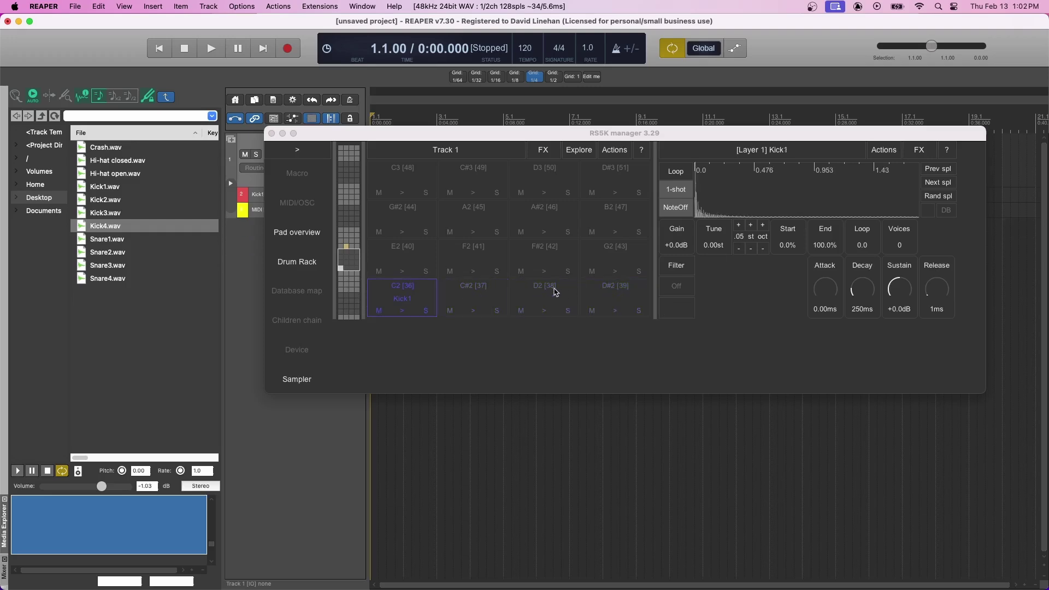
key(super+z)
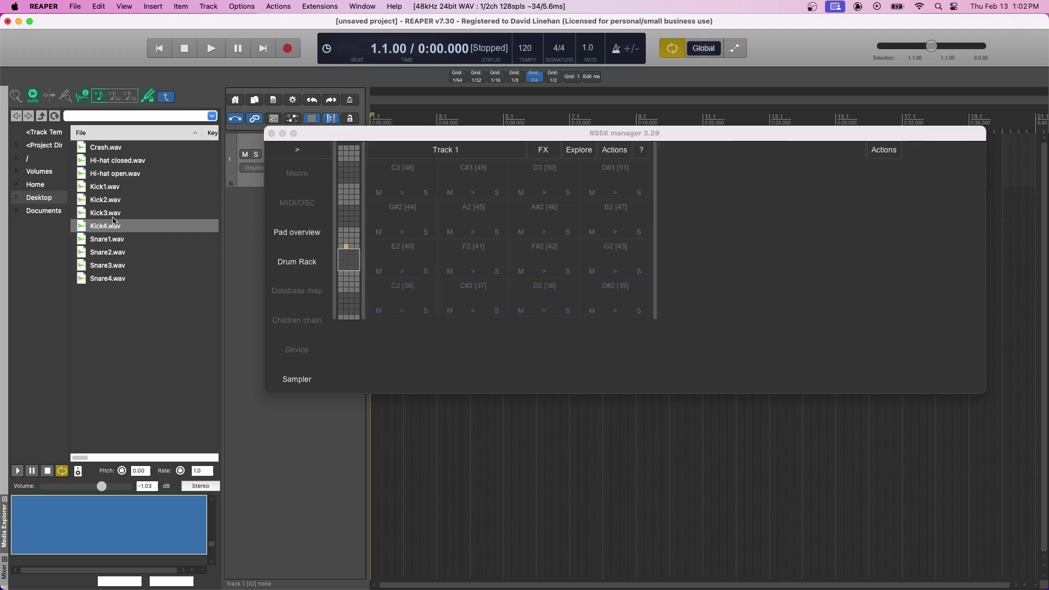
- Load Kick1.wav onto pad C2 and add Kick2, Kick3 and Kick4 as layers of its device
click(407, 294)
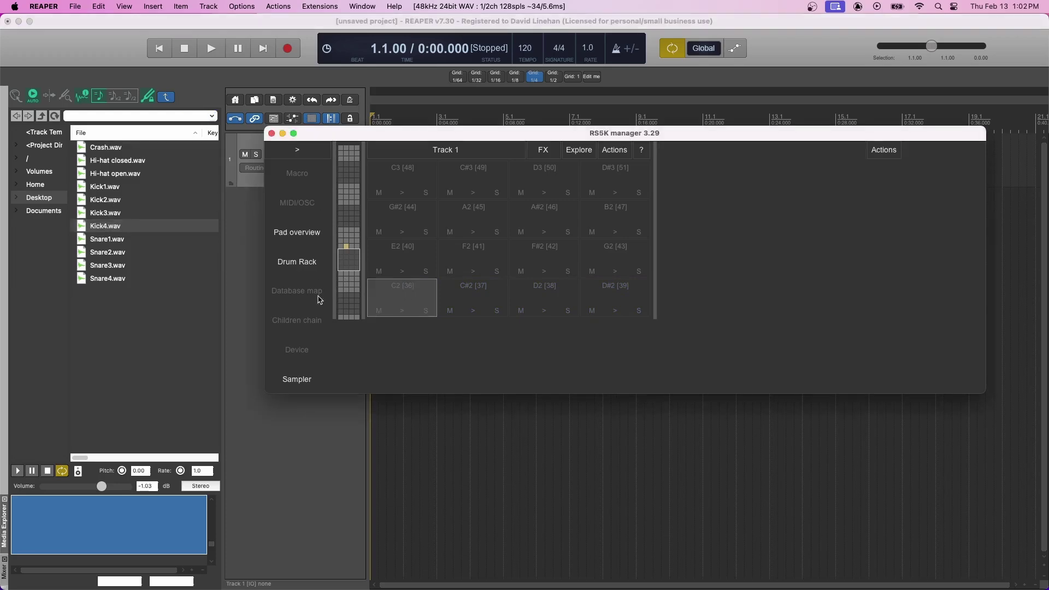
click(300, 353)
drag(103, 189, 403, 296)
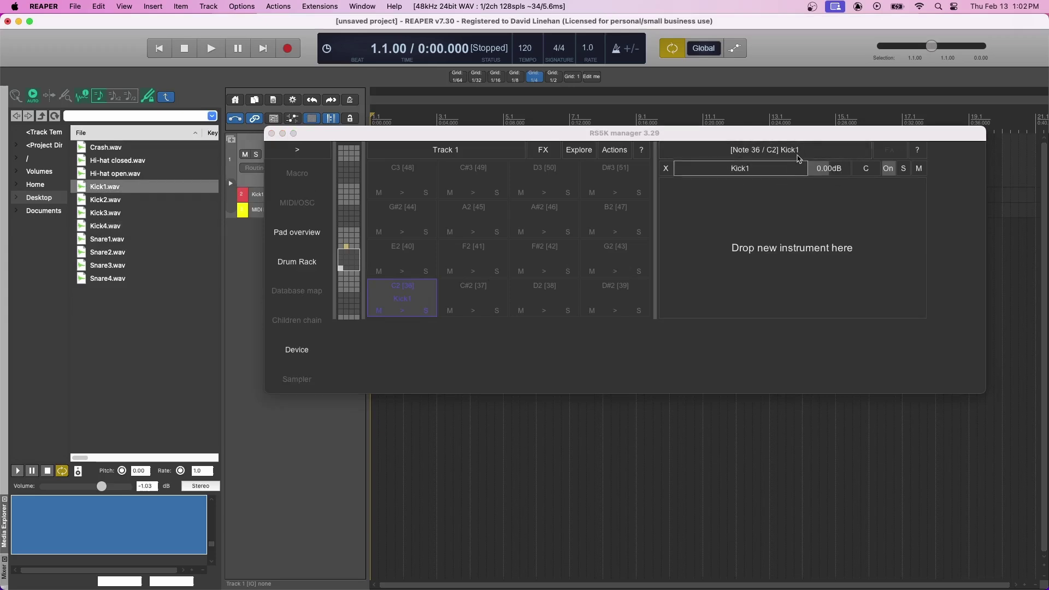
drag(105, 199, 776, 211)
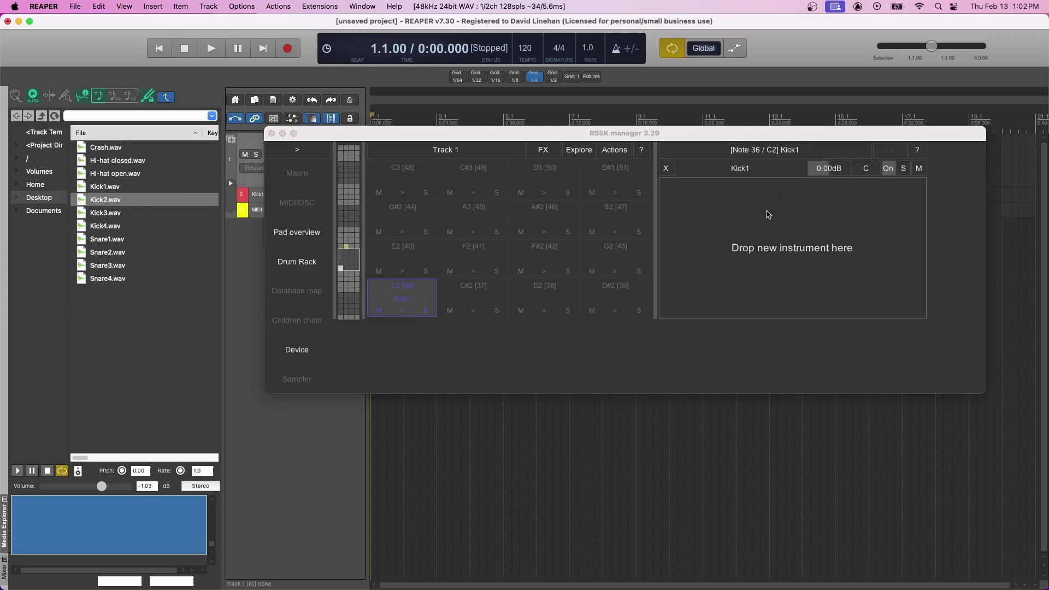
drag(117, 214, 707, 220)
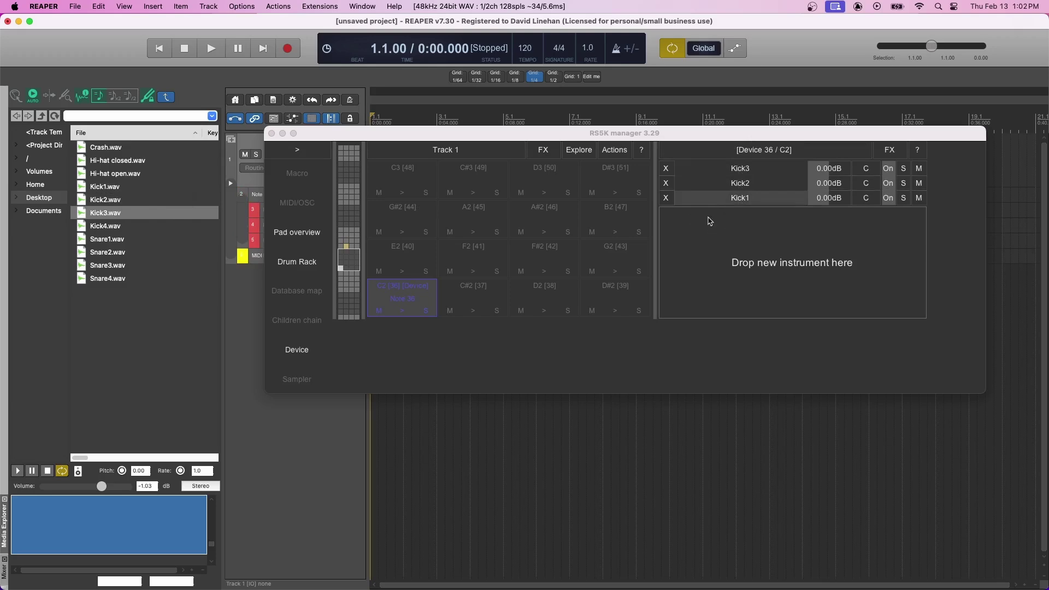
drag(123, 227, 746, 245)
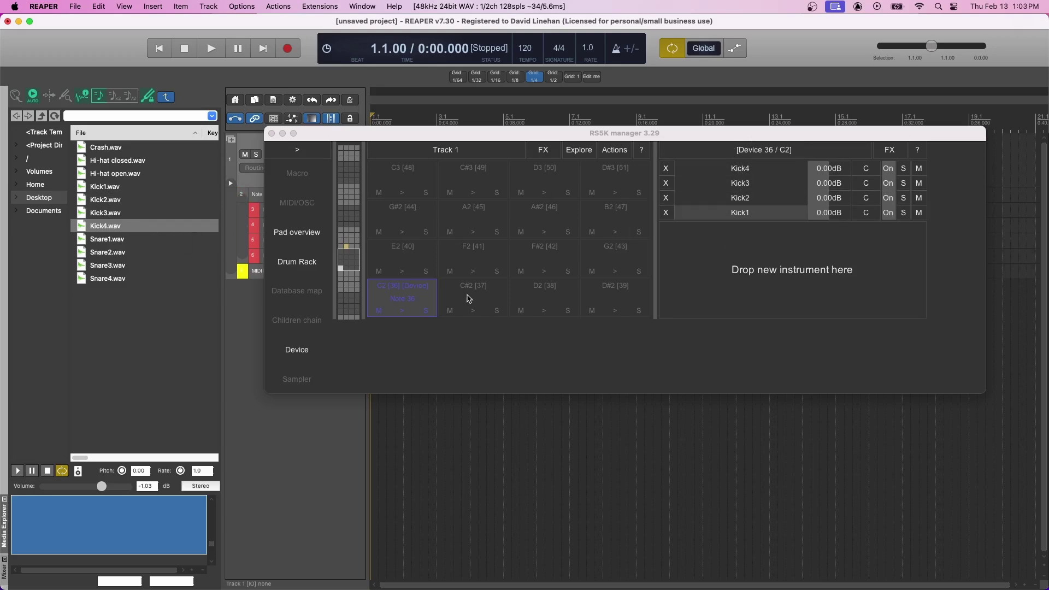
drag(403, 310, 554, 318)
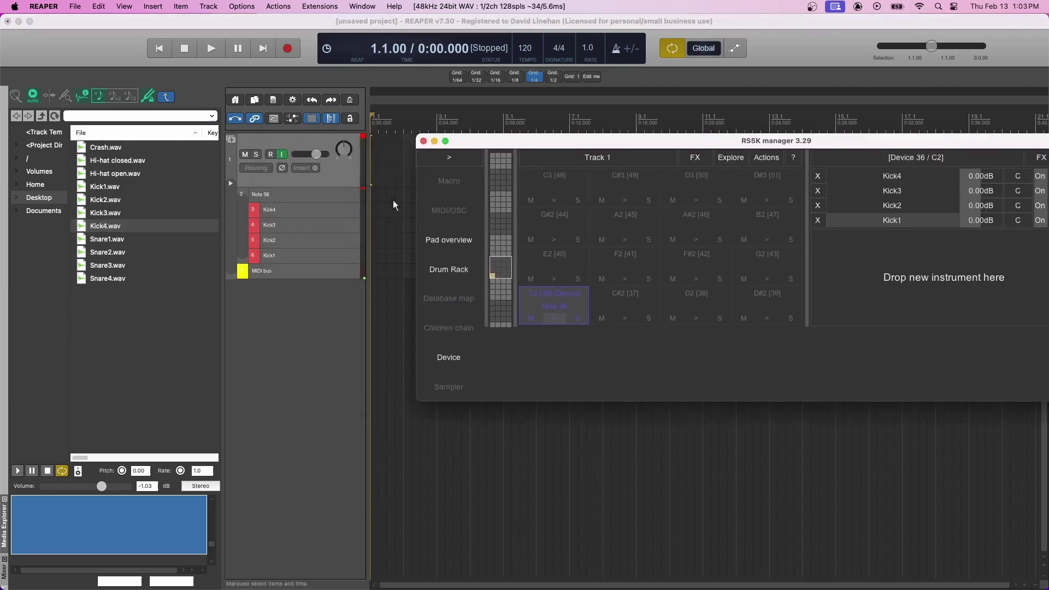
click(356, 259)
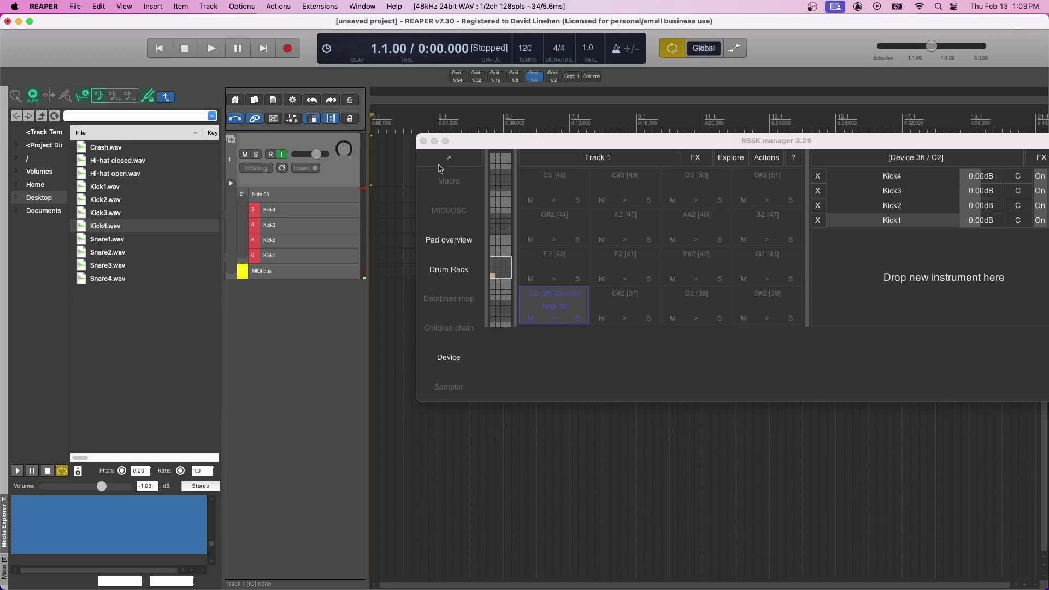
- Enlarge the Kick4, Kick3 and Kick2 tracks so their controls are visible
key(Escape)
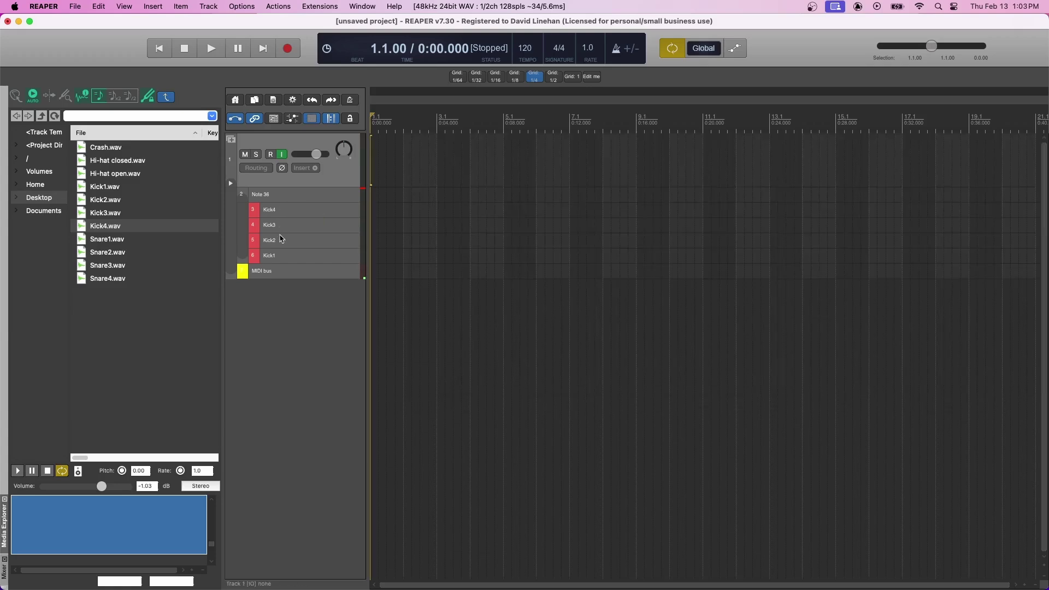
click(311, 216)
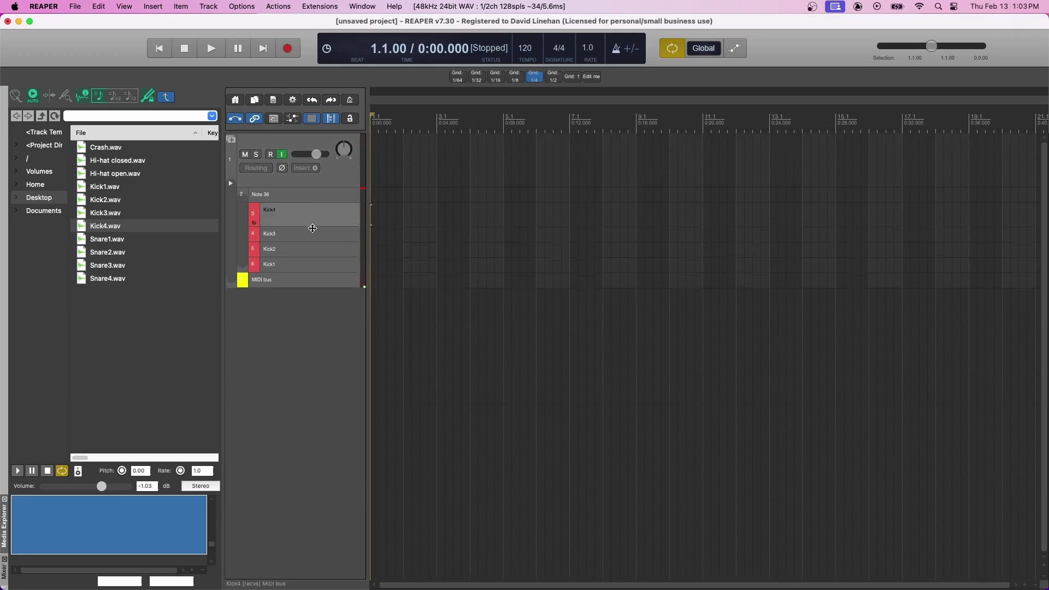
click(312, 273)
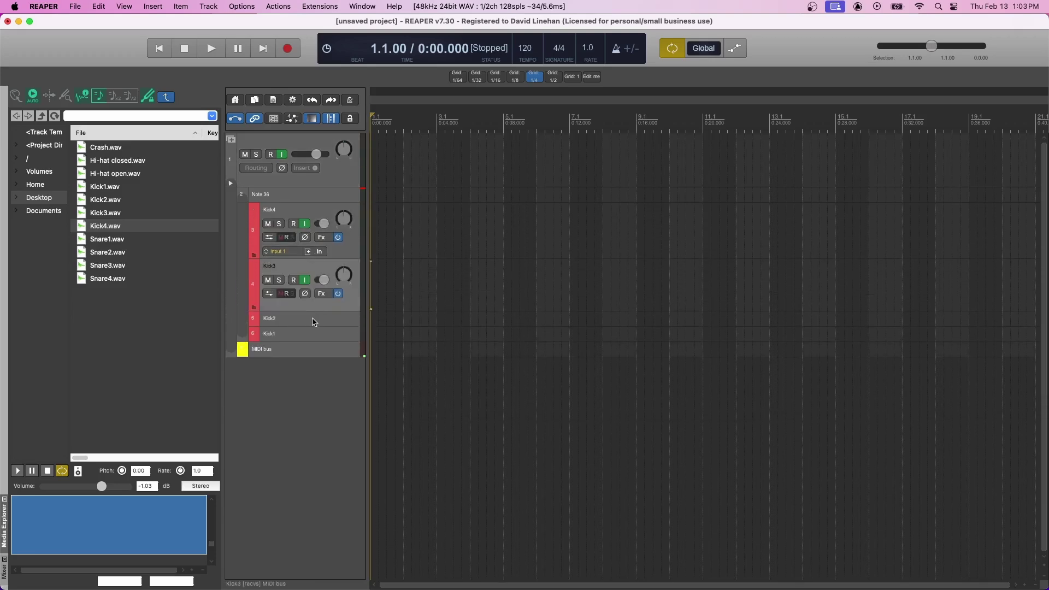
click(315, 327)
drag(315, 327, 311, 418)
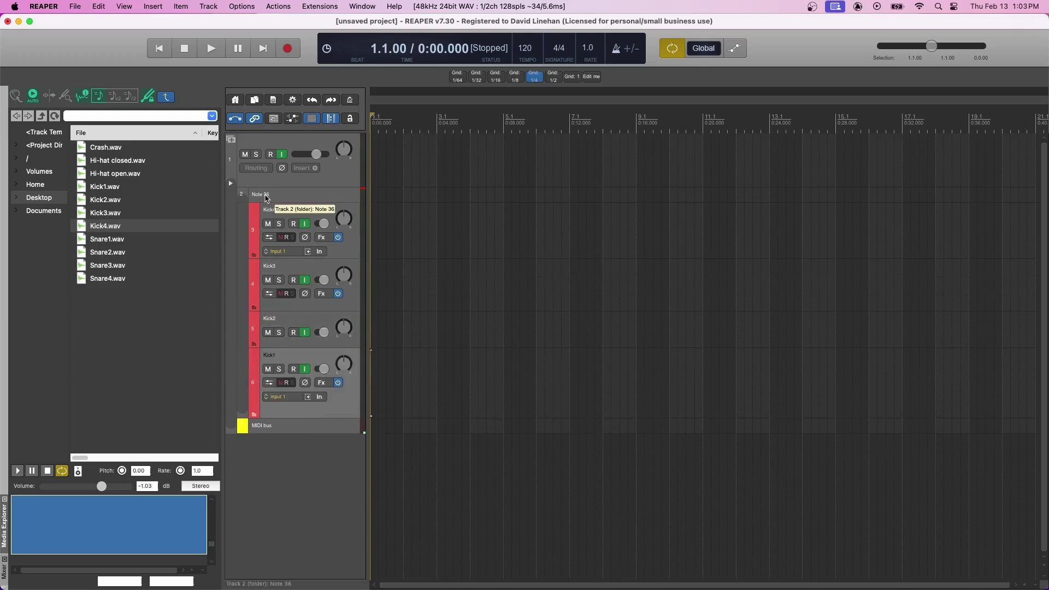
drag(324, 348, 324, 364)
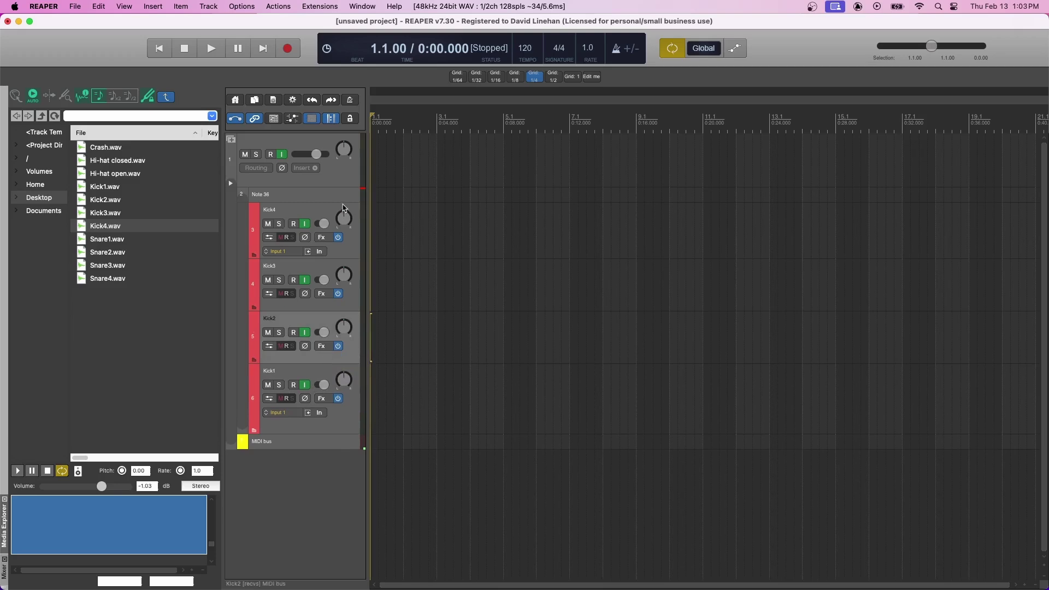
- Check Kick4's sampler settings, then bring up Kick1's ReaSamplOmatic5000 window
click(321, 238)
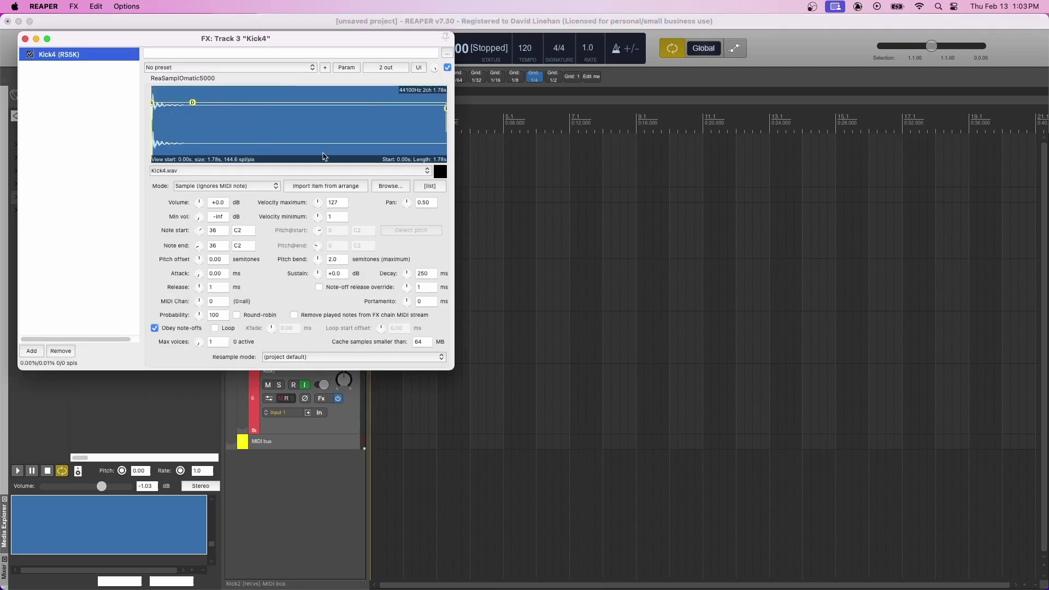
key(Escape)
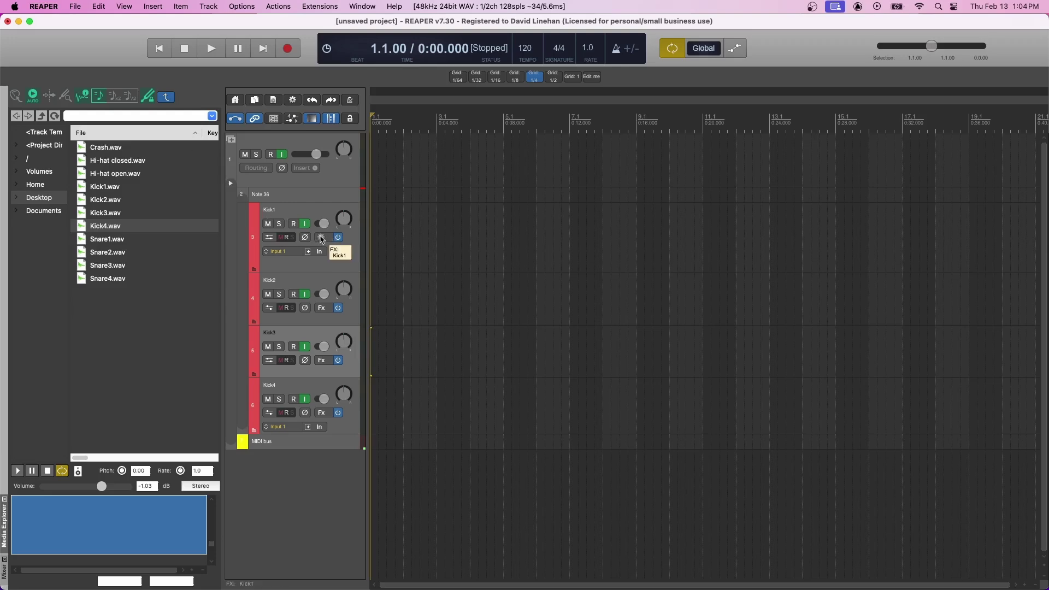
click(321, 237)
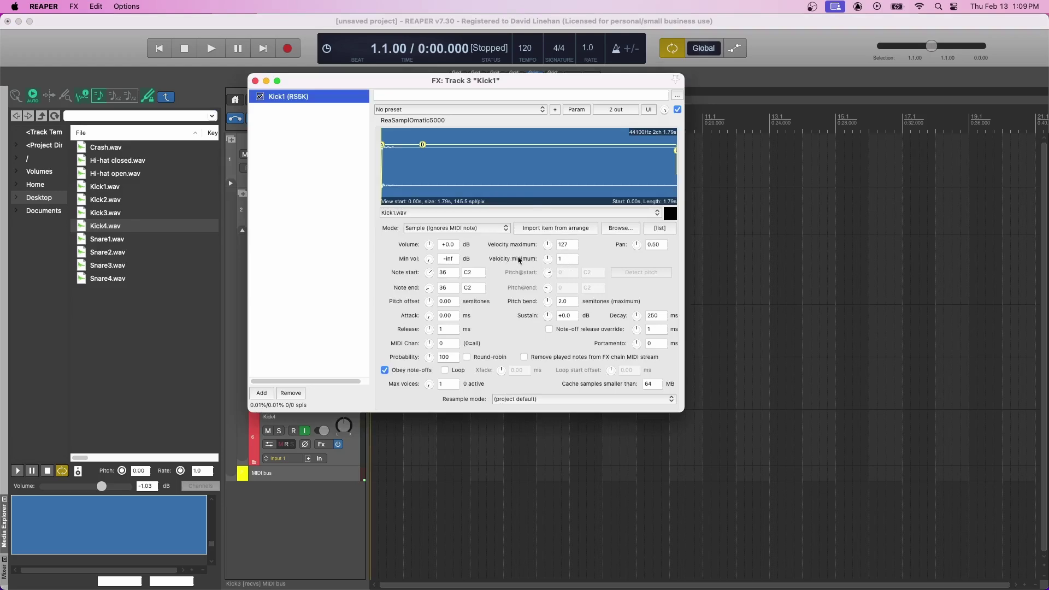
- Set Kick1's RS5K velocity maximum to 40 and close its FX window
double_click(567, 244)
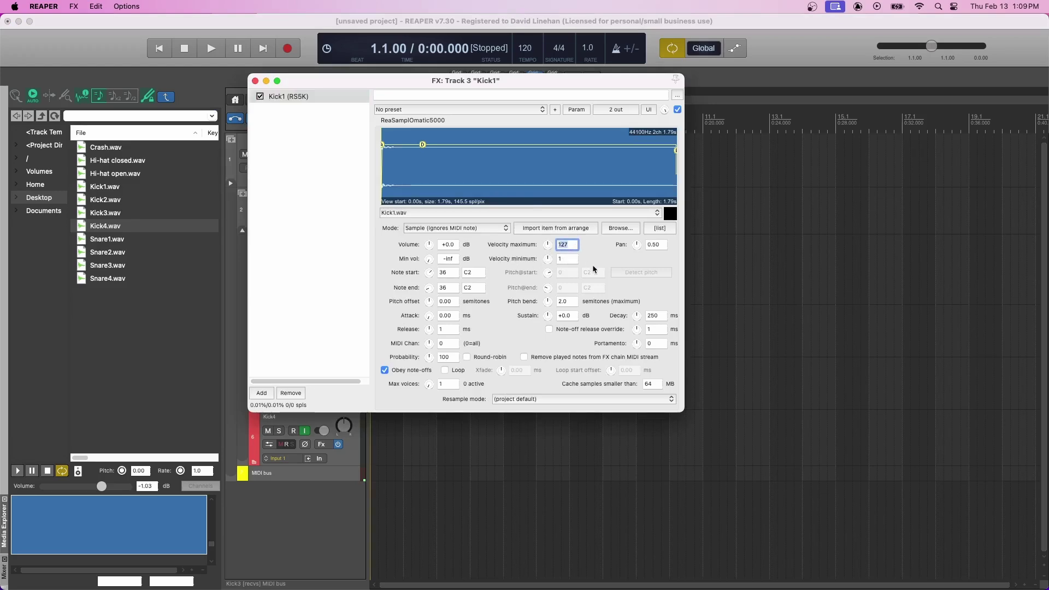
text(40)
key(Return)
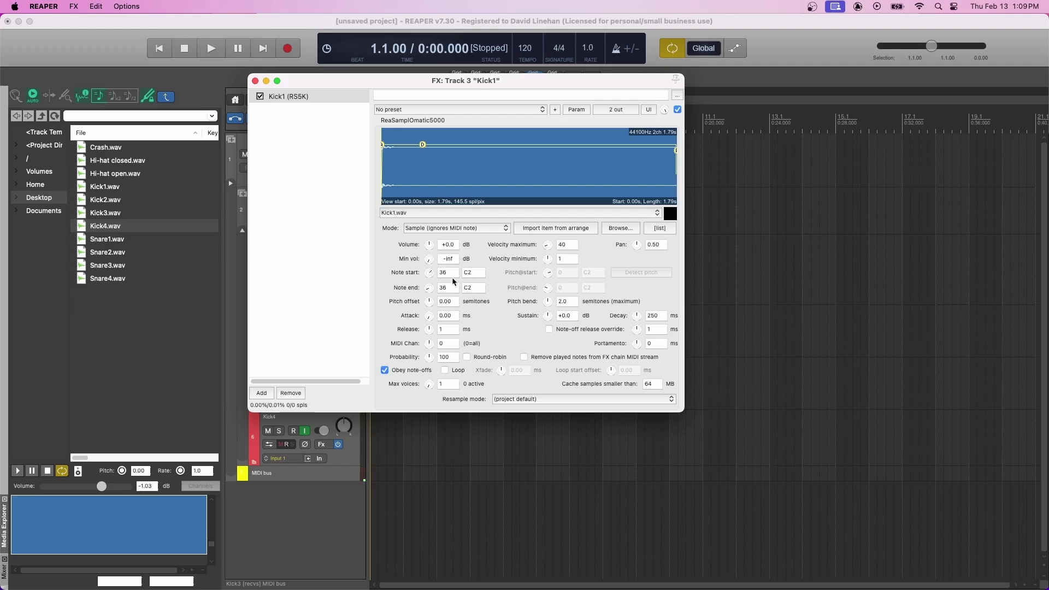
key(Escape)
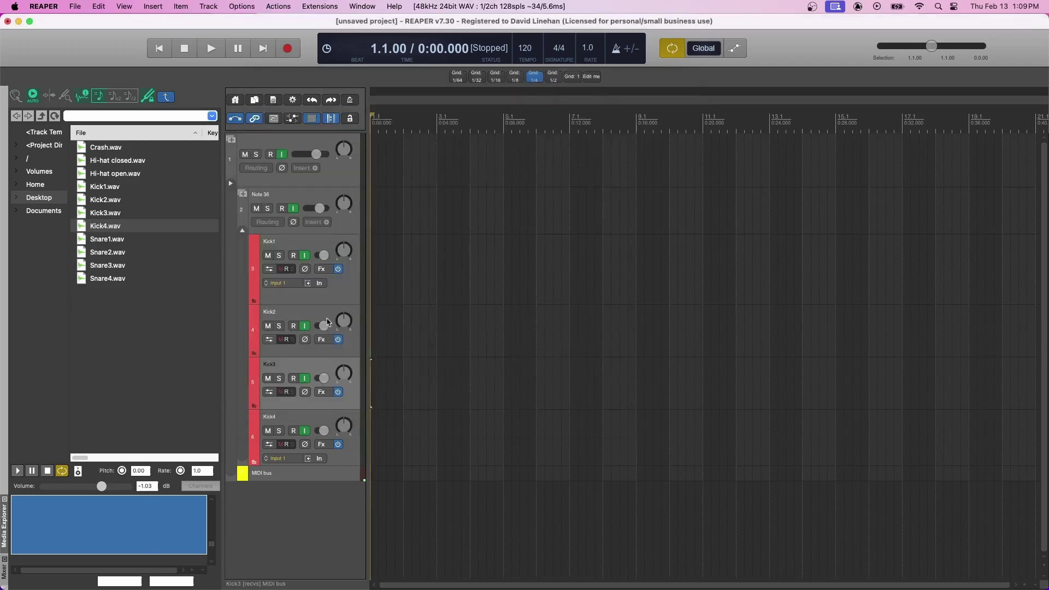
- Give Kick2's sampler a velocity range of 41 to 80
click(326, 337)
click(341, 218)
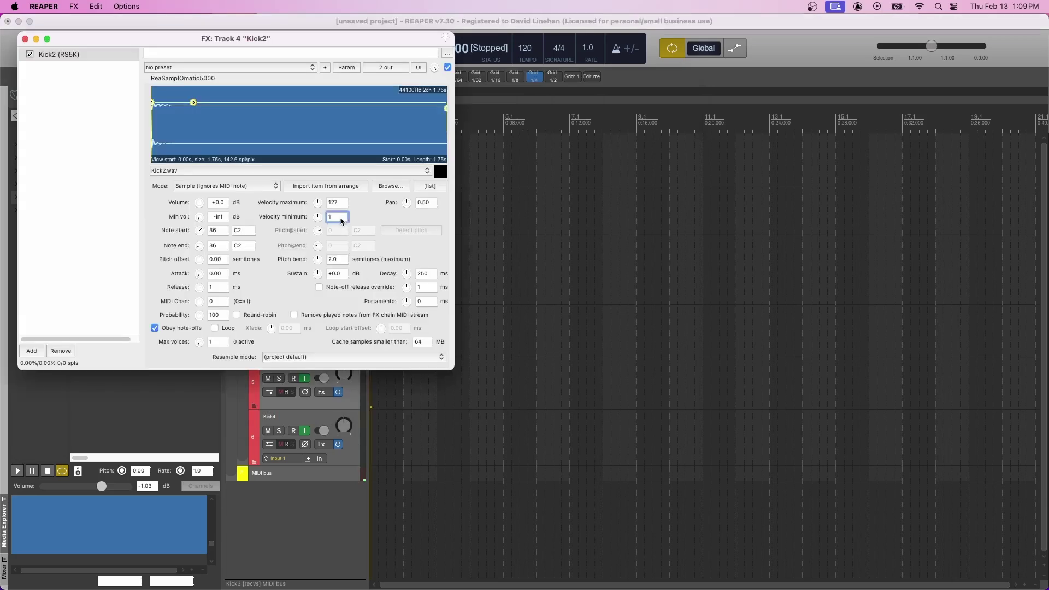
text(4)
click(342, 203)
drag(342, 202, 326, 203)
text(80)
key(Return)
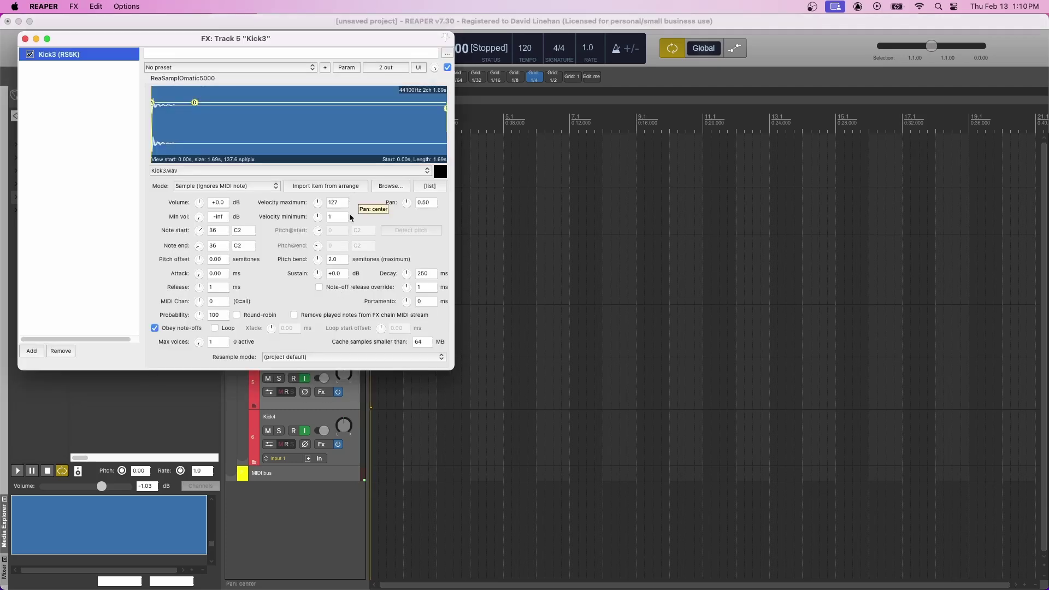
- Set Kick3's velocity range to 81–100 and Kick4's velocity minimum to 101
click(339, 217)
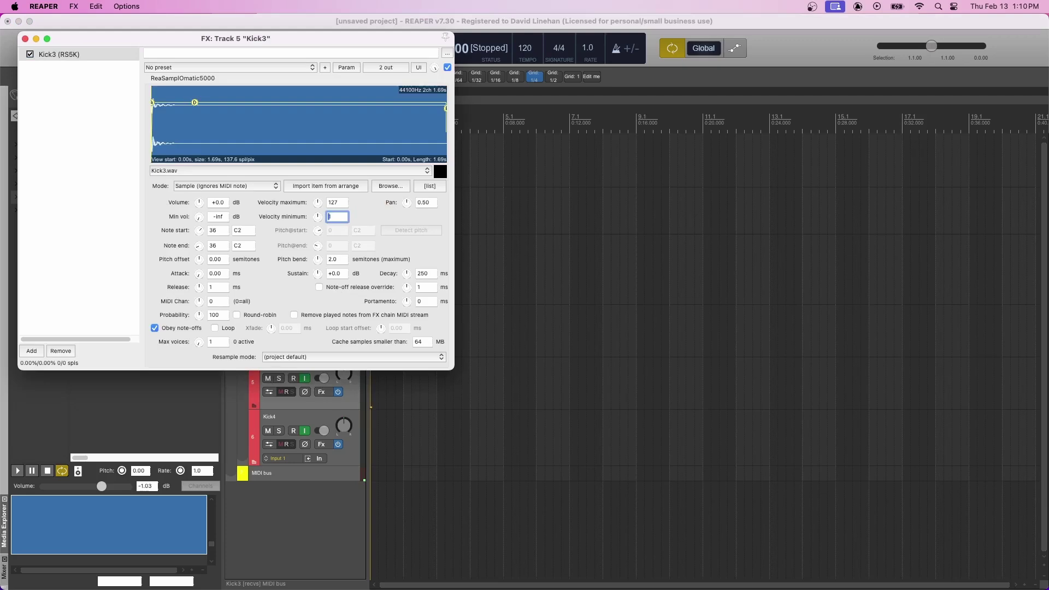
text(81)
key(Return)
click(336, 202)
text(1)
click(340, 218)
text(1)
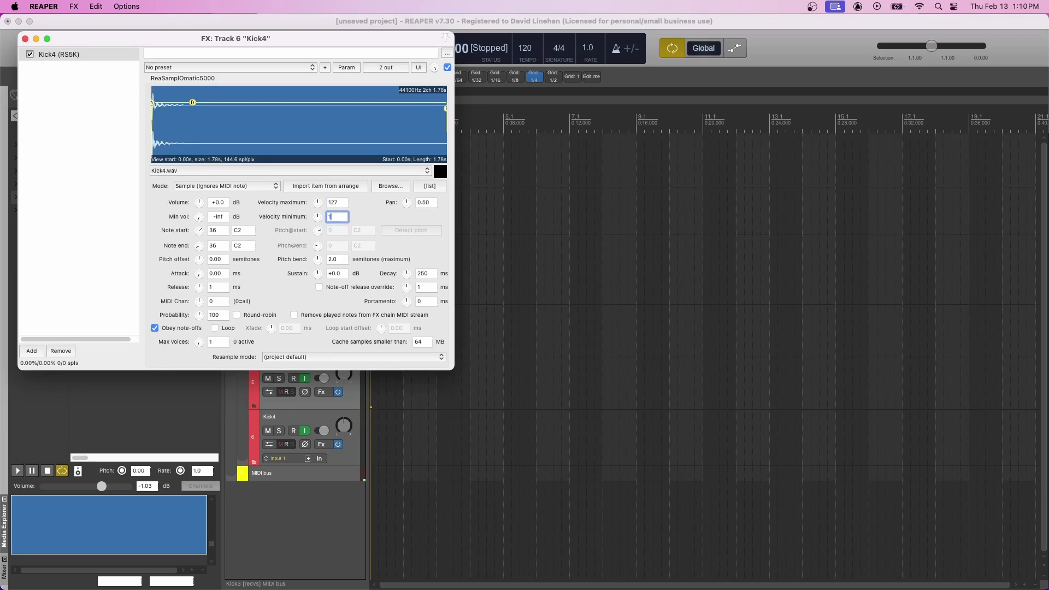
text(01)
key(Return)
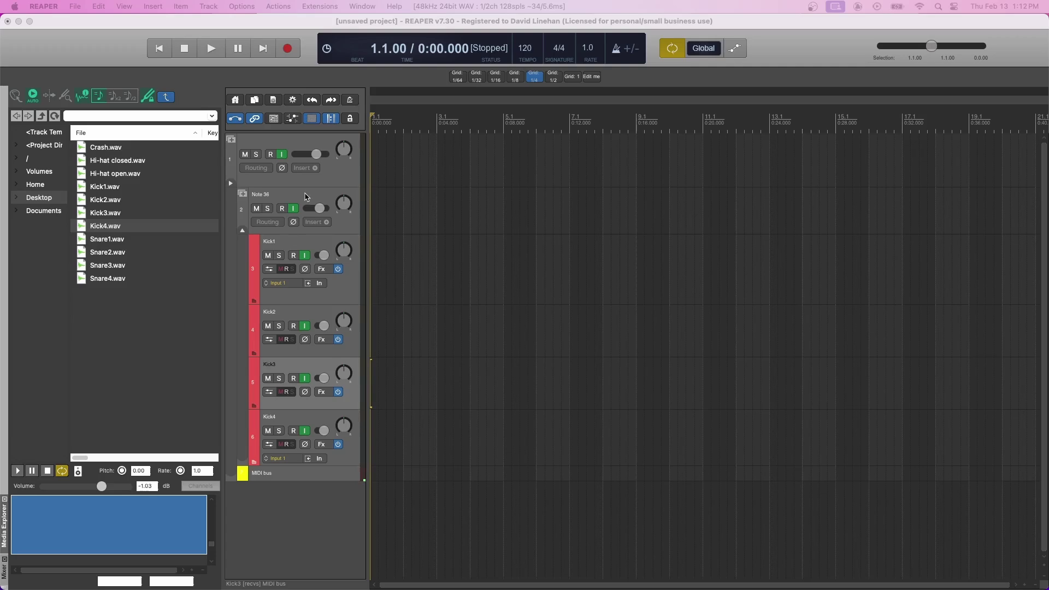
- Load Snare1.wav onto pad D2 and add Snare2, Snare3 and Snare4 as further layers
click(306, 196)
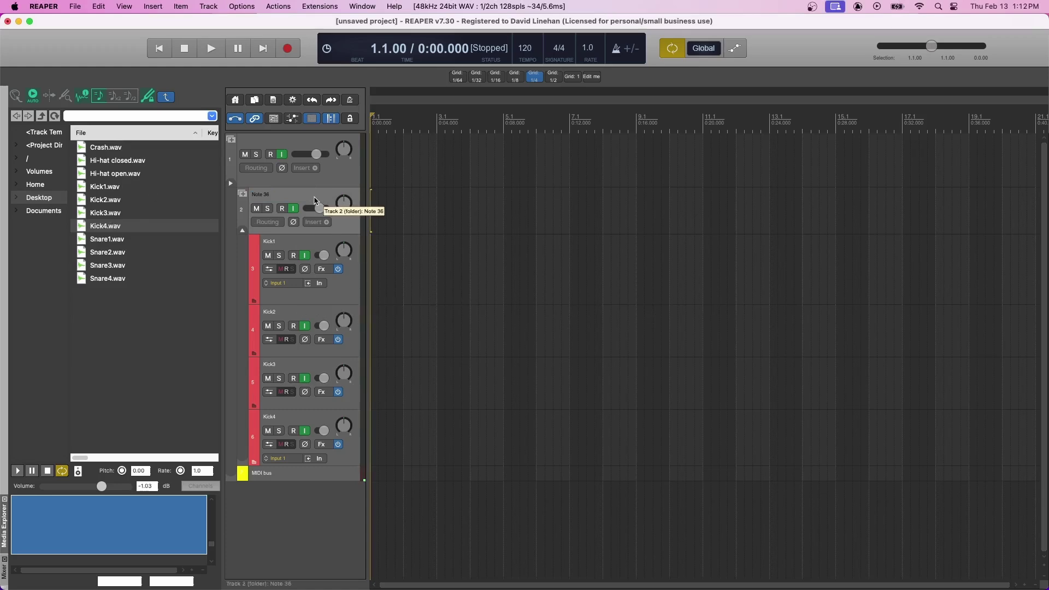
key(ctrl+r)
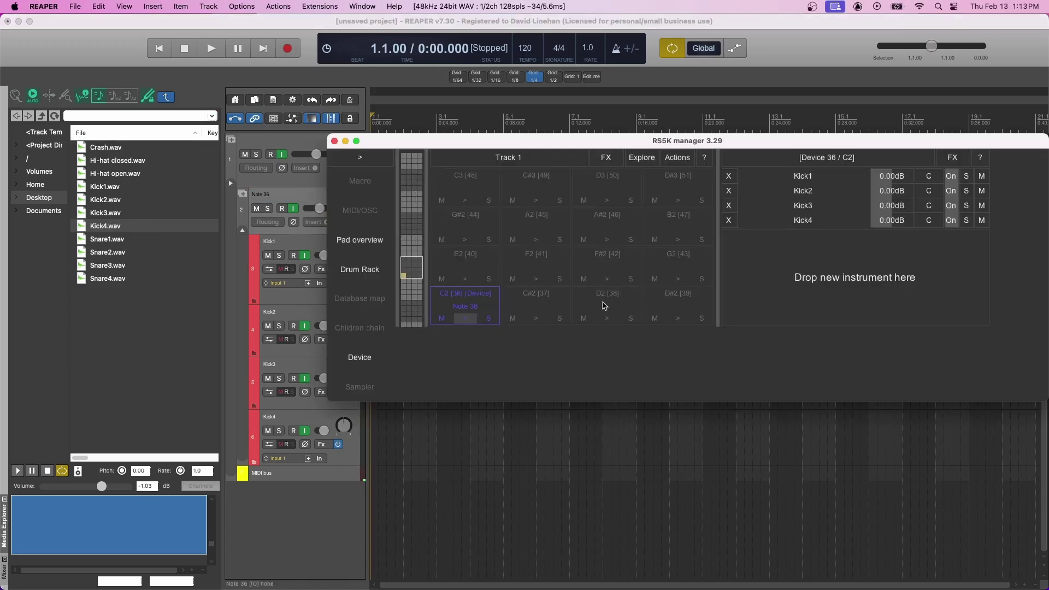
drag(100, 238, 607, 304)
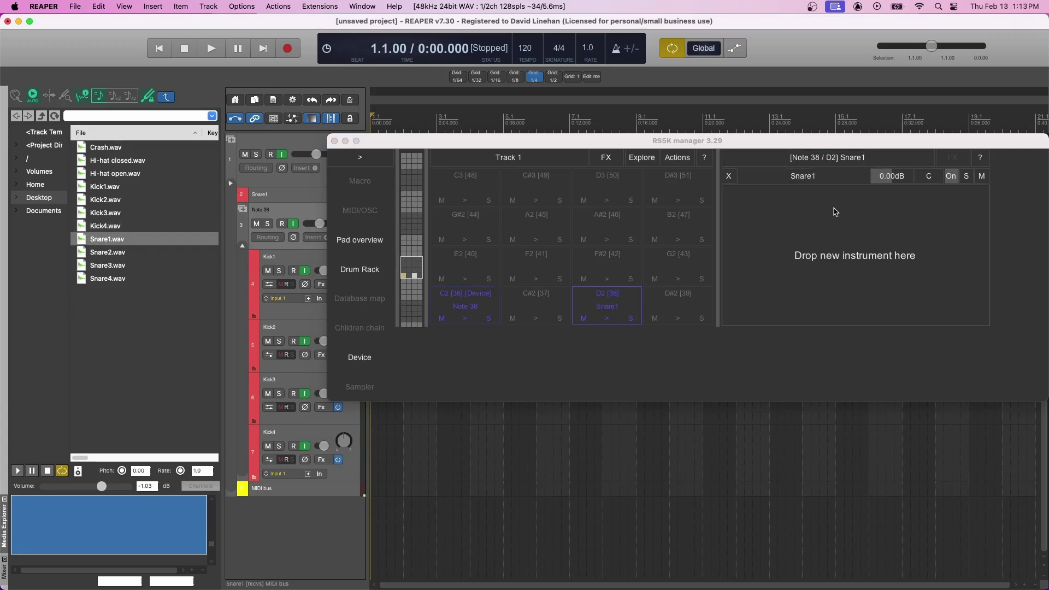
key(Down)
drag(773, 235, 773, 236)
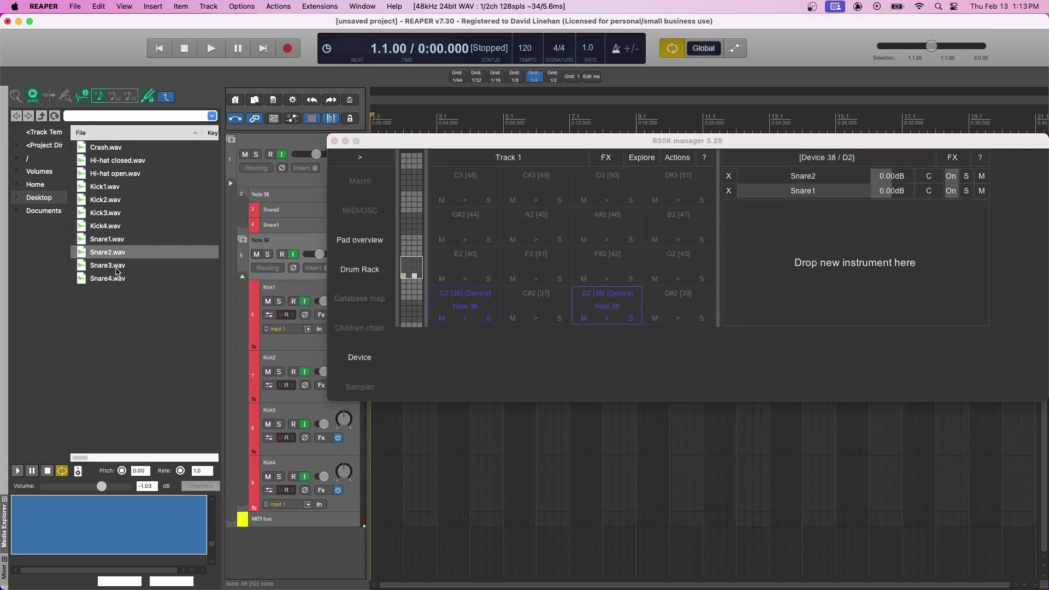
drag(116, 268, 806, 232)
drag(108, 278, 809, 263)
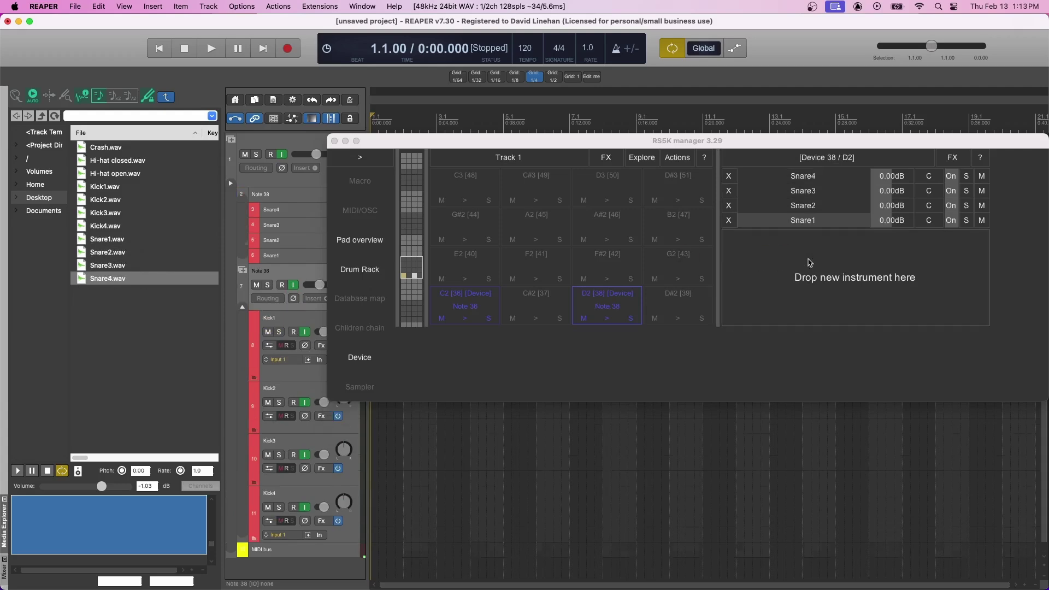
- Collapse the kick tracks and order the snare tracks from Snare1 to Snare4
click(358, 305)
click(242, 306)
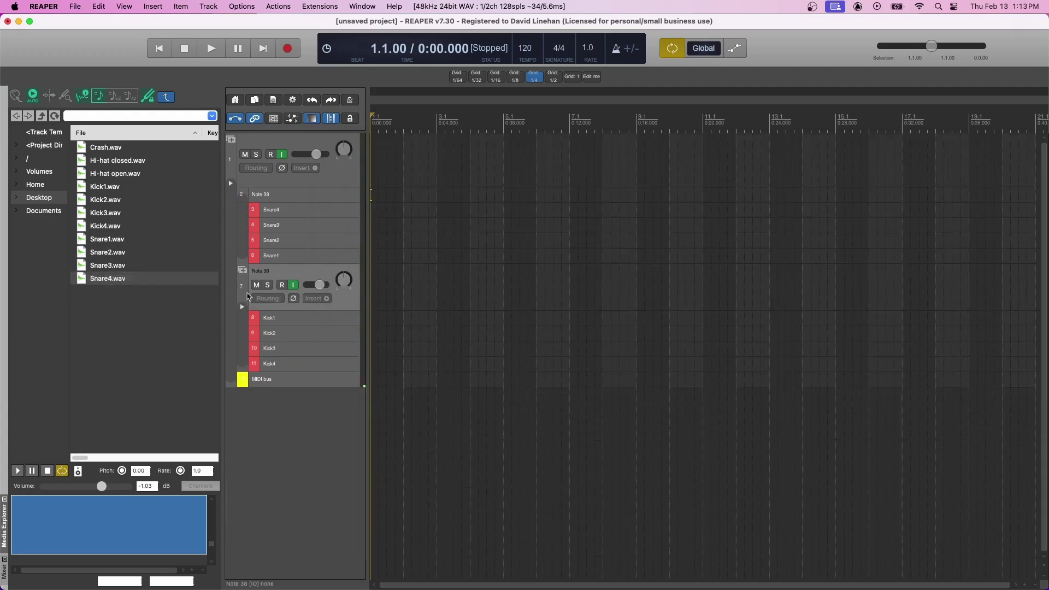
drag(319, 262, 318, 217)
- Expand the Snare1 and Snare2 tracks and review their sampler settings
click(318, 215)
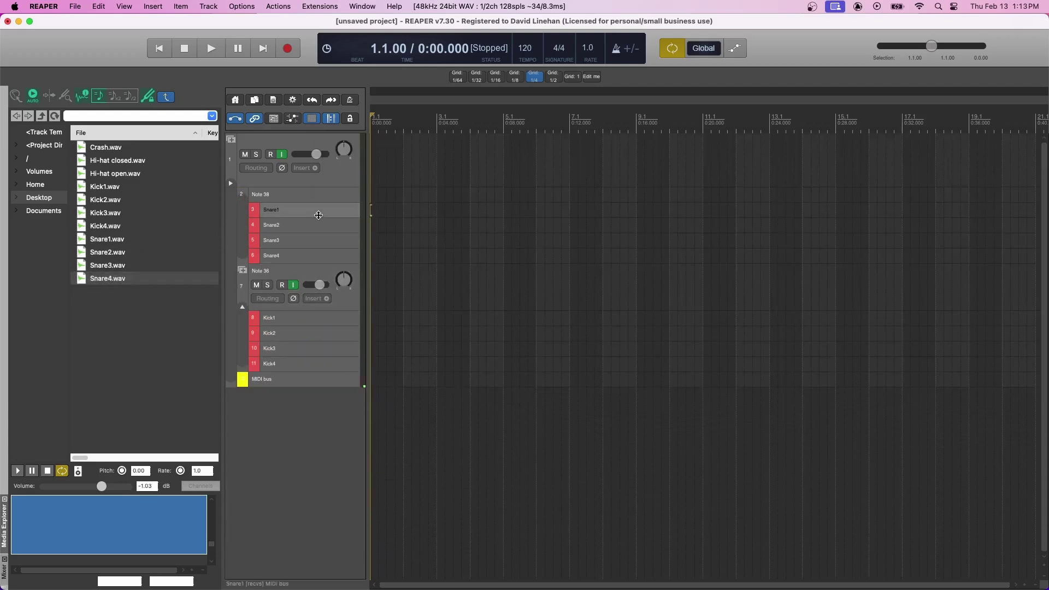
double_click(319, 215)
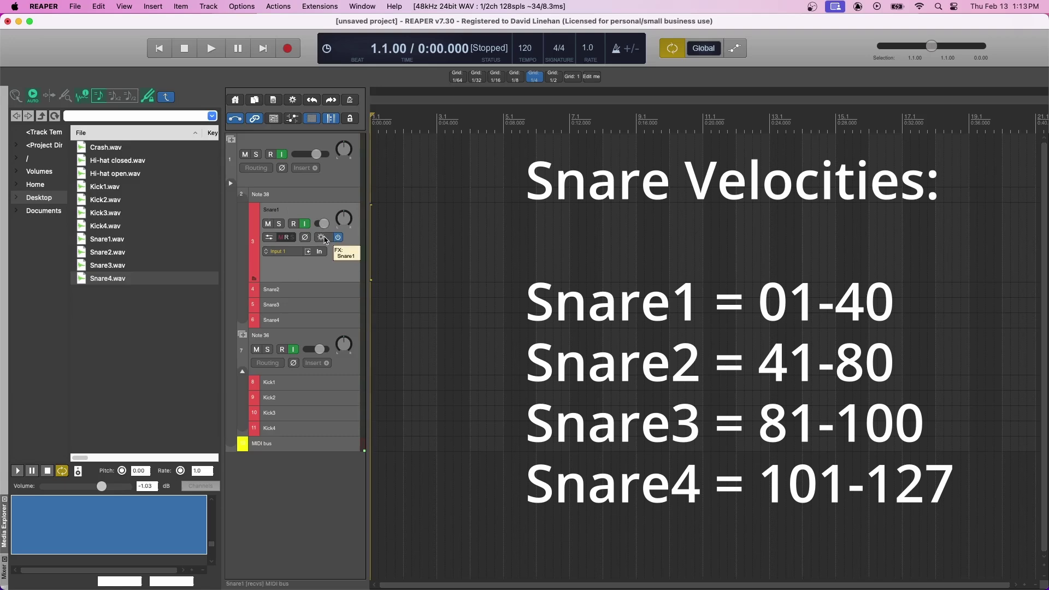
click(325, 238)
key(Escape)
drag(316, 296, 317, 330)
click(321, 317)
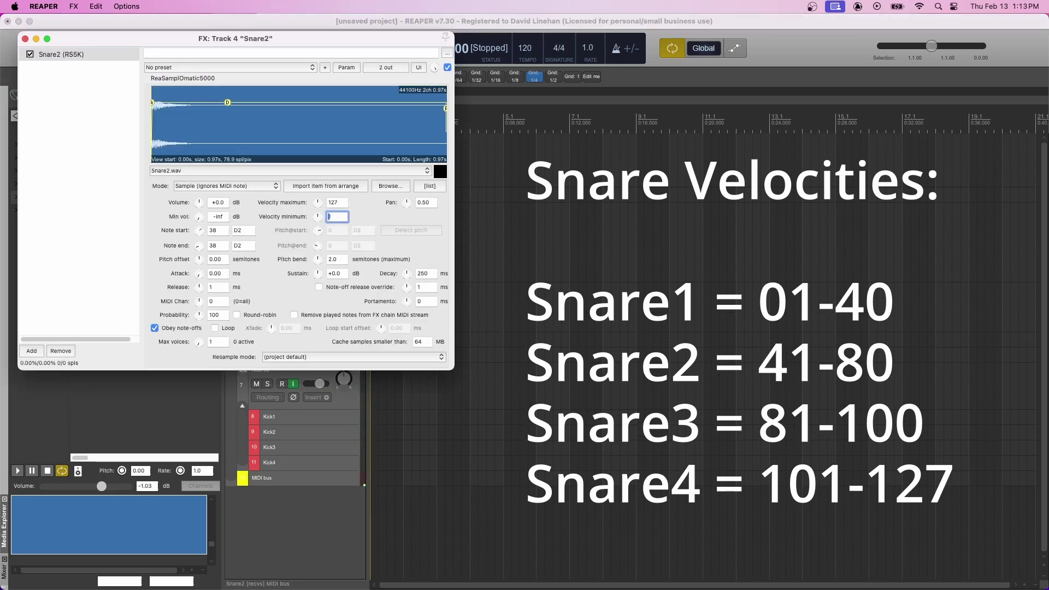
key(Escape)
- Set Snare3's velocity minimum to 81 and Snare4's to 101, closing their samplers
click(328, 339)
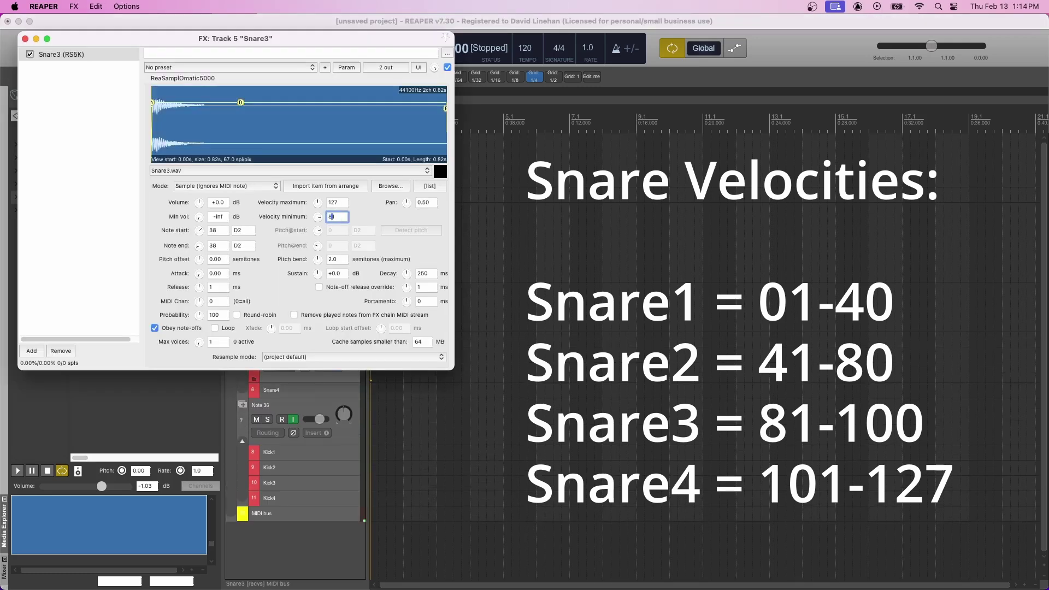
key(Escape)
key(Down)
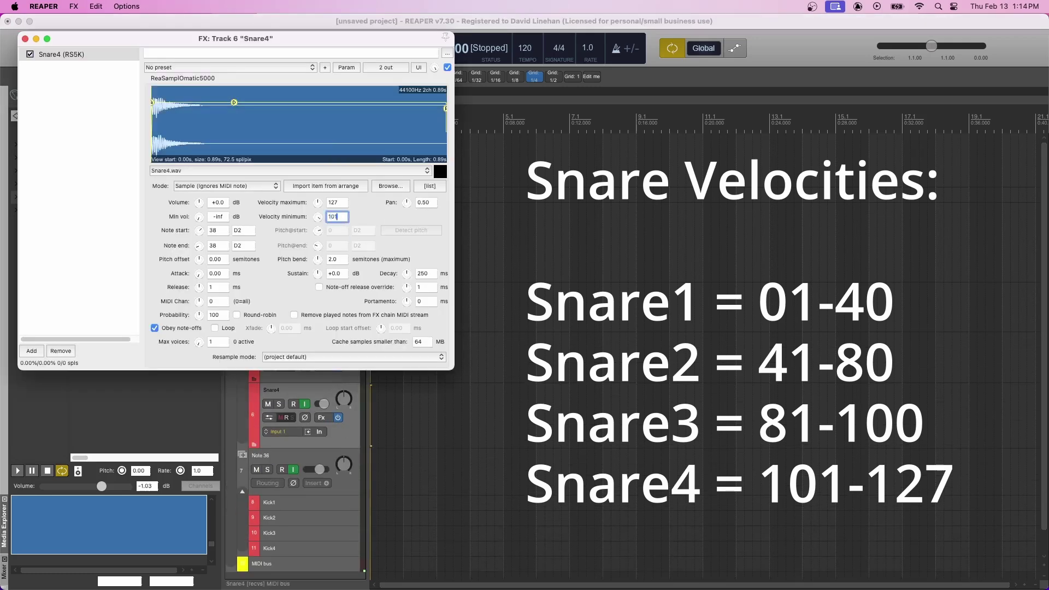
key(Escape)
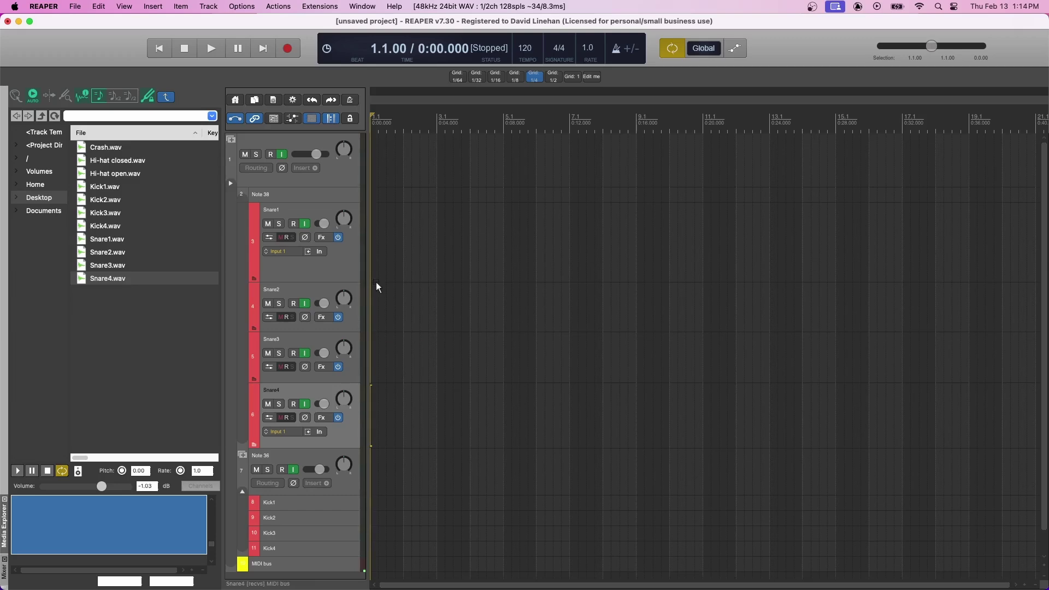
click(341, 164)
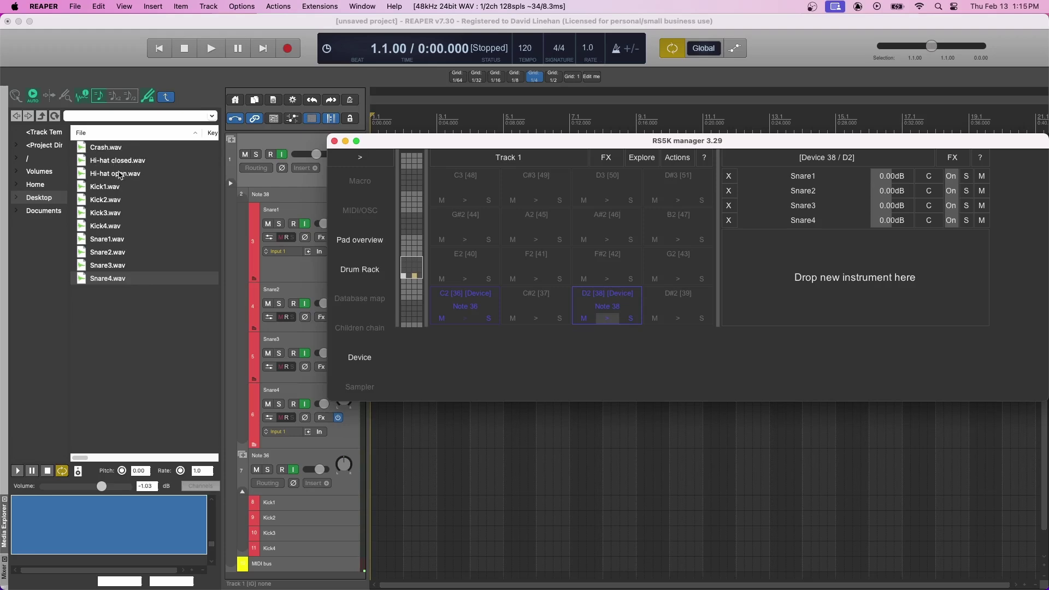
- Load Hi-hat closed.wav onto D#2, Hi-hat open.wav onto F#2 and Crash.wav onto G#2
drag(118, 161, 675, 308)
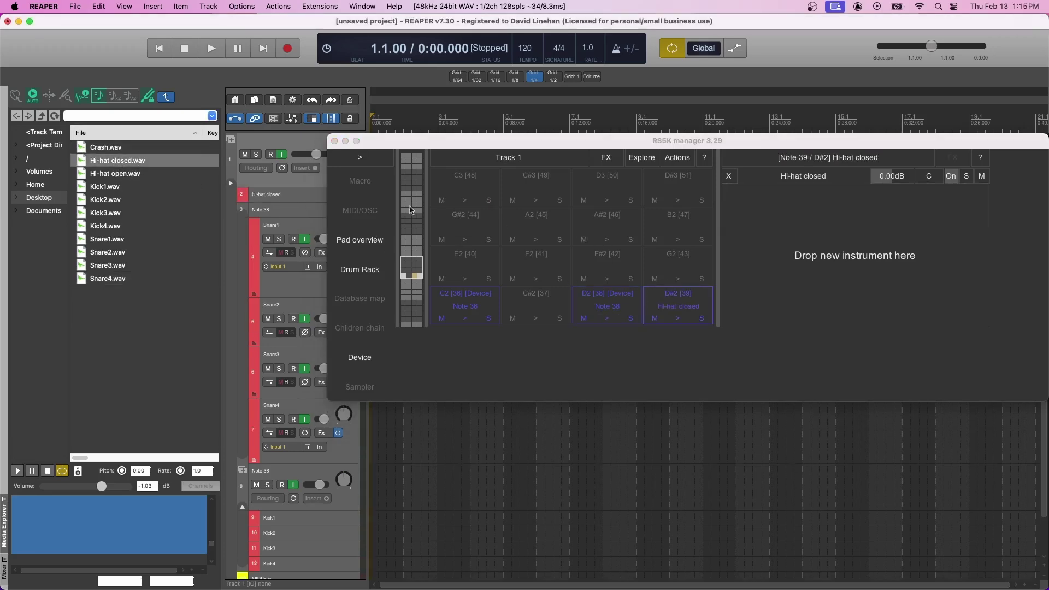
drag(114, 173, 604, 262)
drag(110, 149, 466, 230)
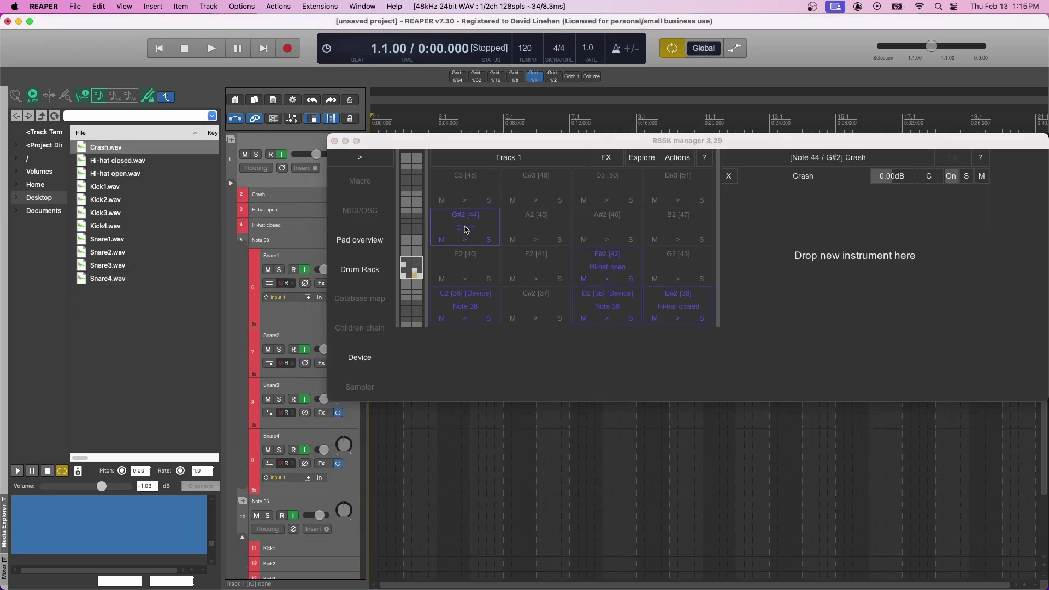
click(468, 299)
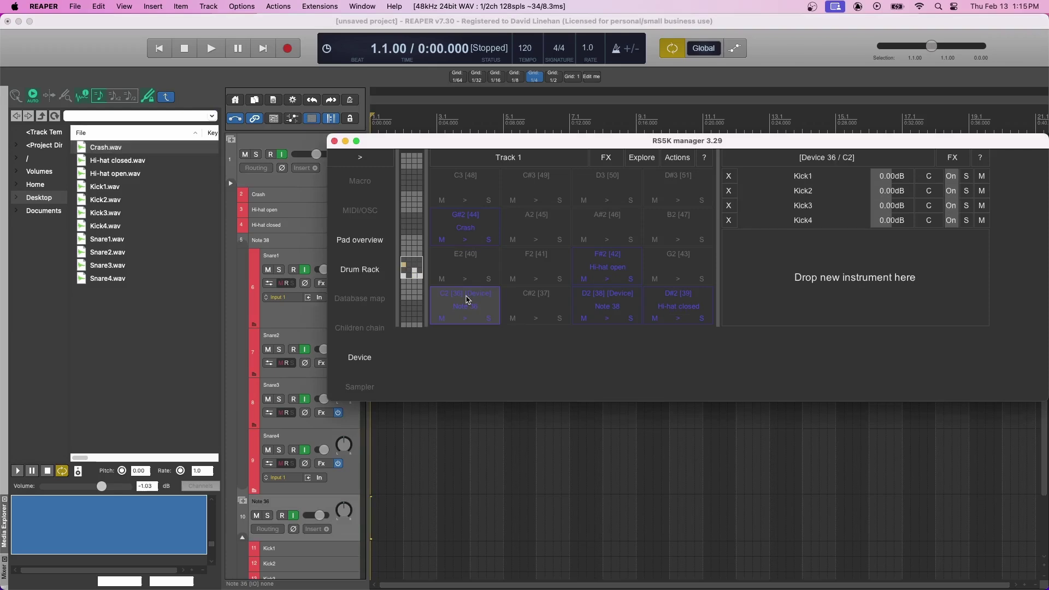
click(466, 227)
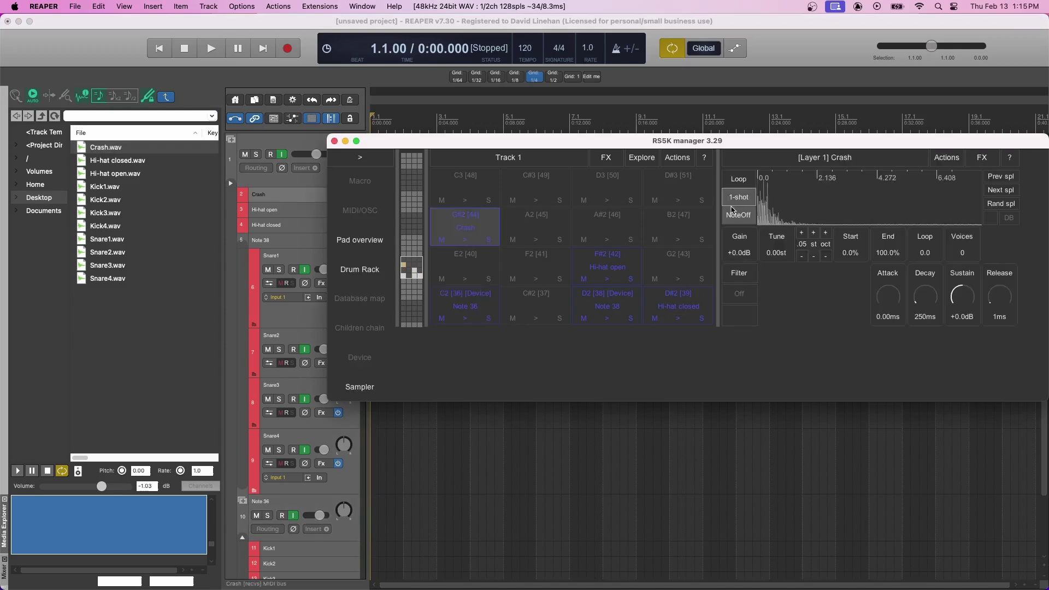
click(466, 300)
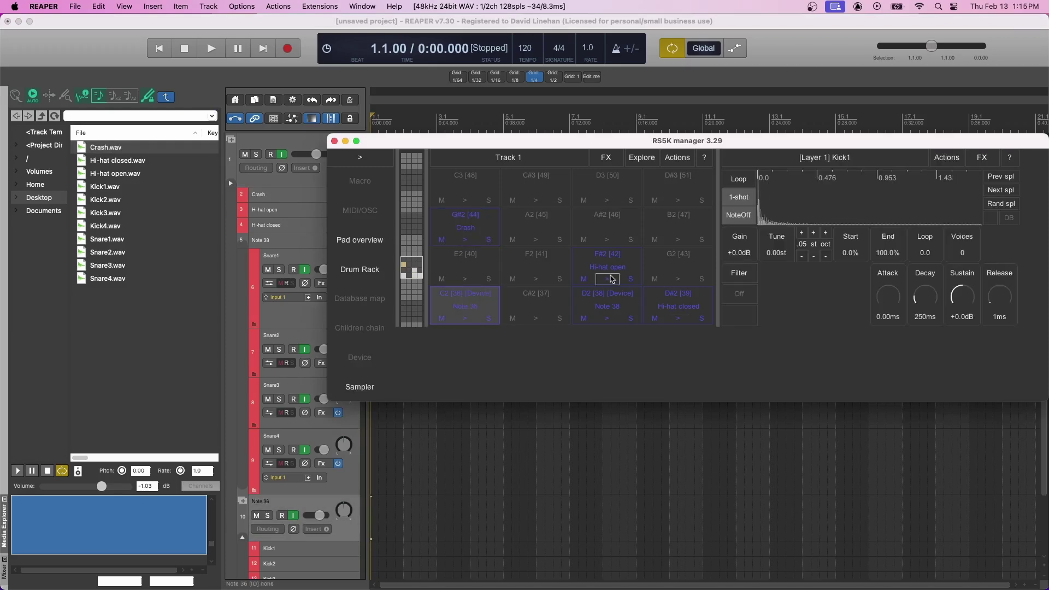
click(459, 219)
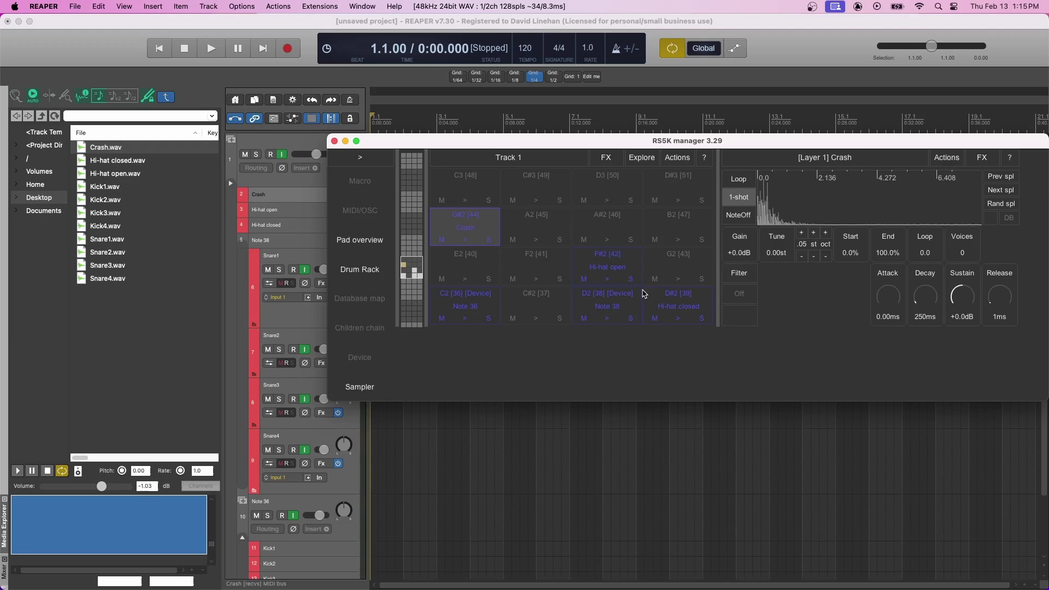
click(676, 303)
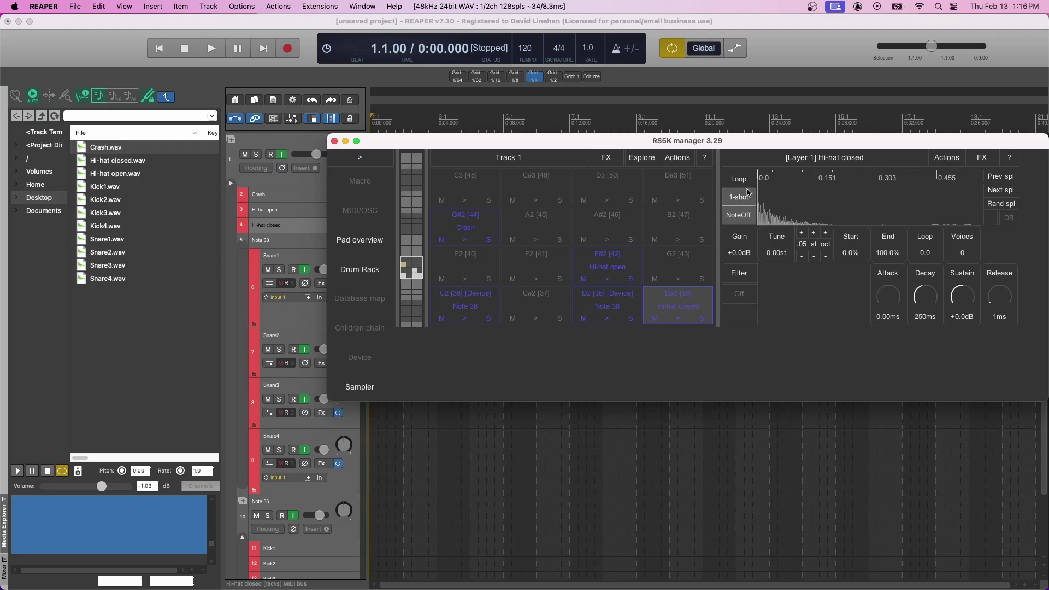
click(610, 263)
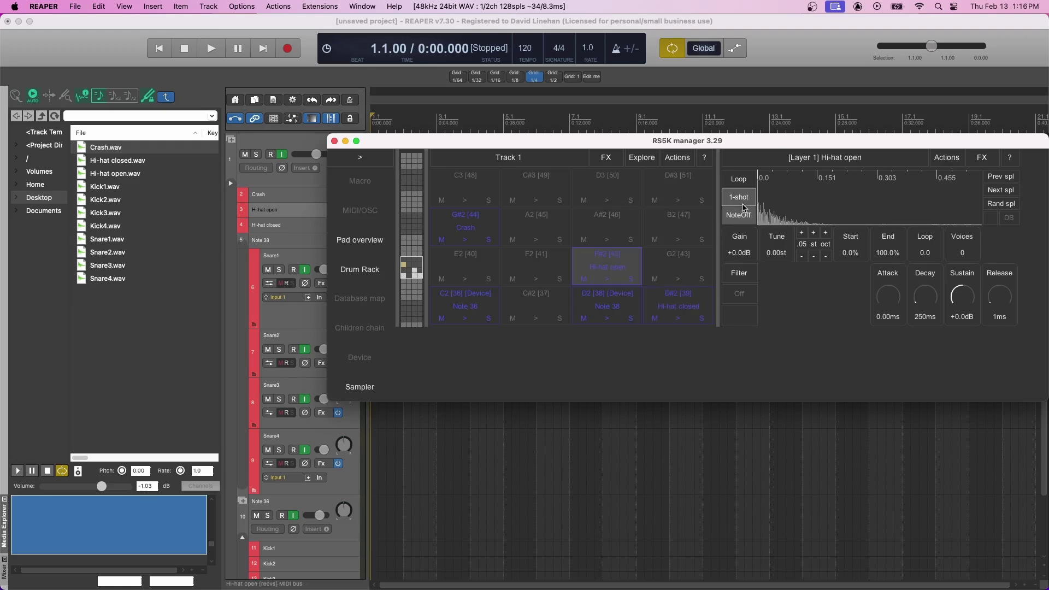
- In the Children chain list, assign both Hi-hat closed and Hi-hat open to choke group 1
click(359, 328)
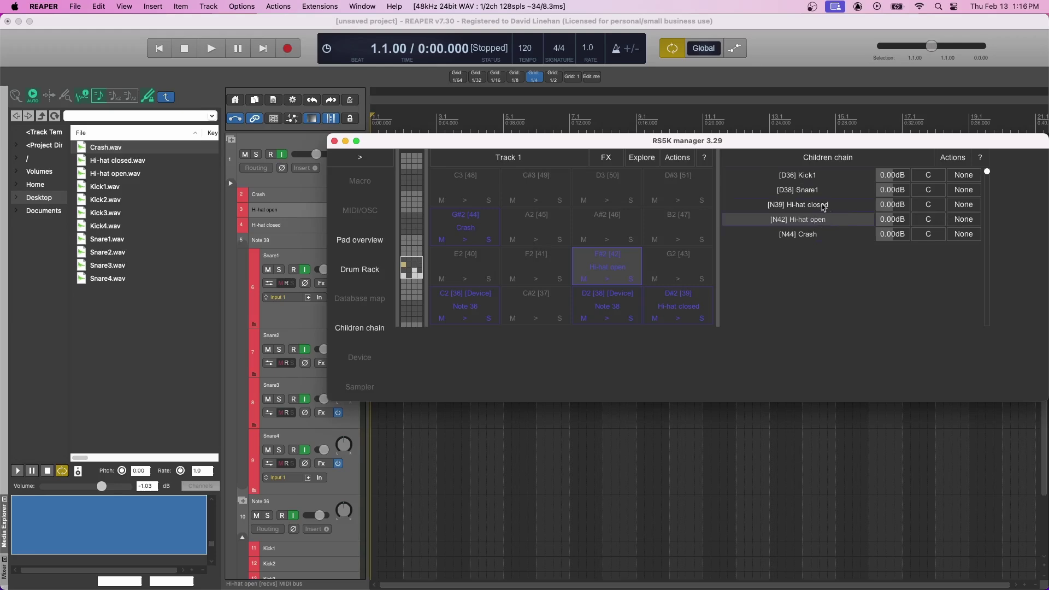
click(971, 207)
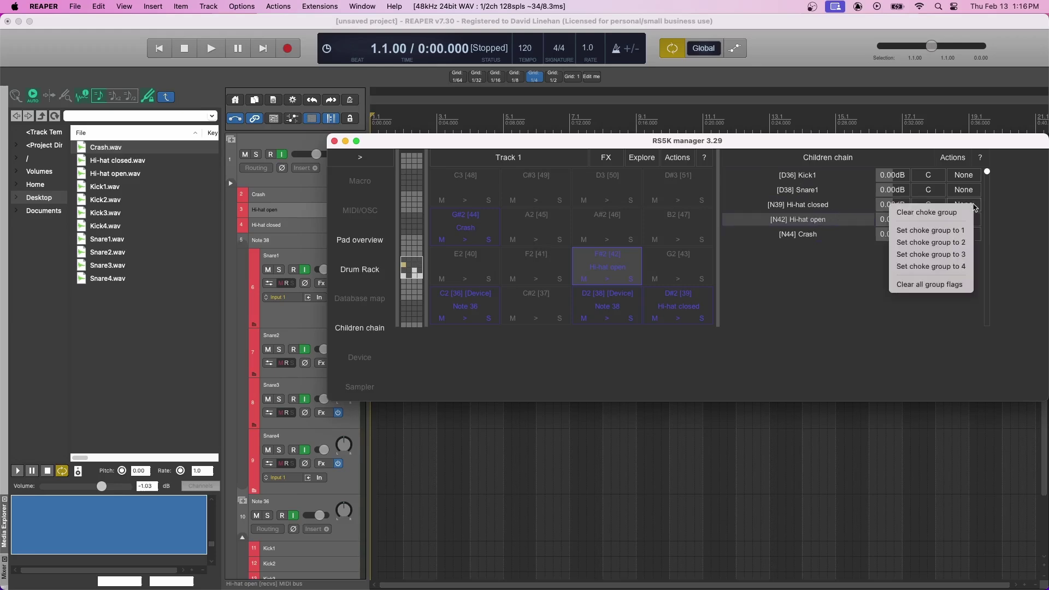
click(966, 230)
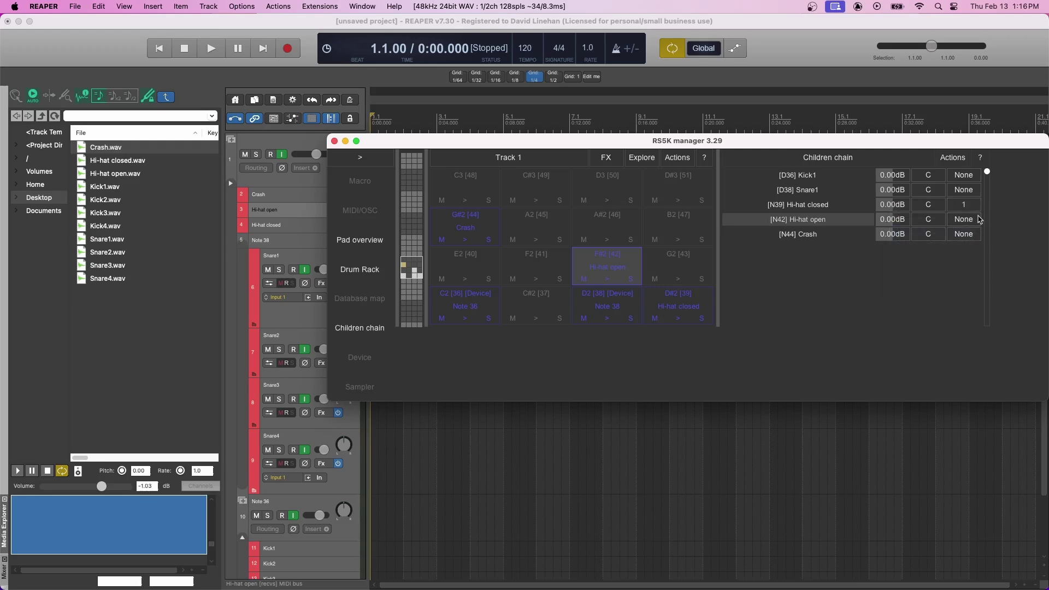
click(975, 219)
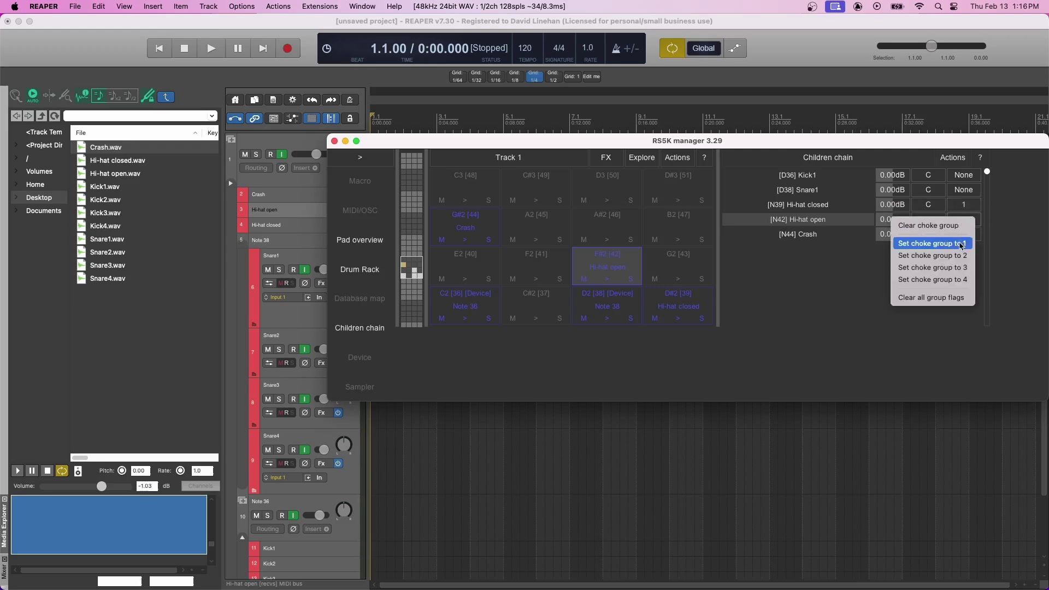
click(906, 312)
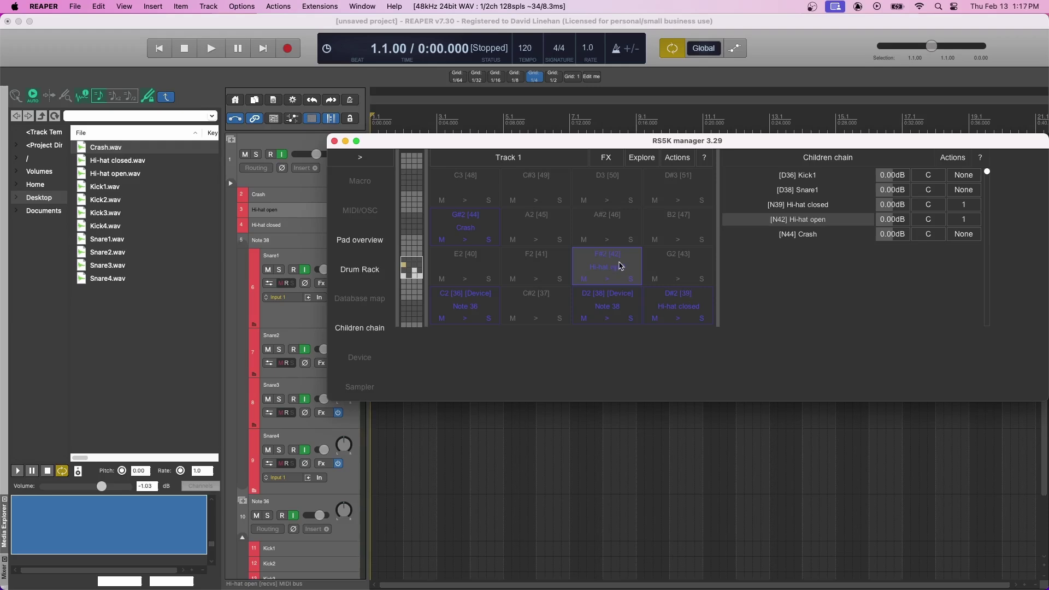
- Close the drum manager and play the opening kick, snare and closed hi-hat hits (C2, D2, D#2)
key(Escape)
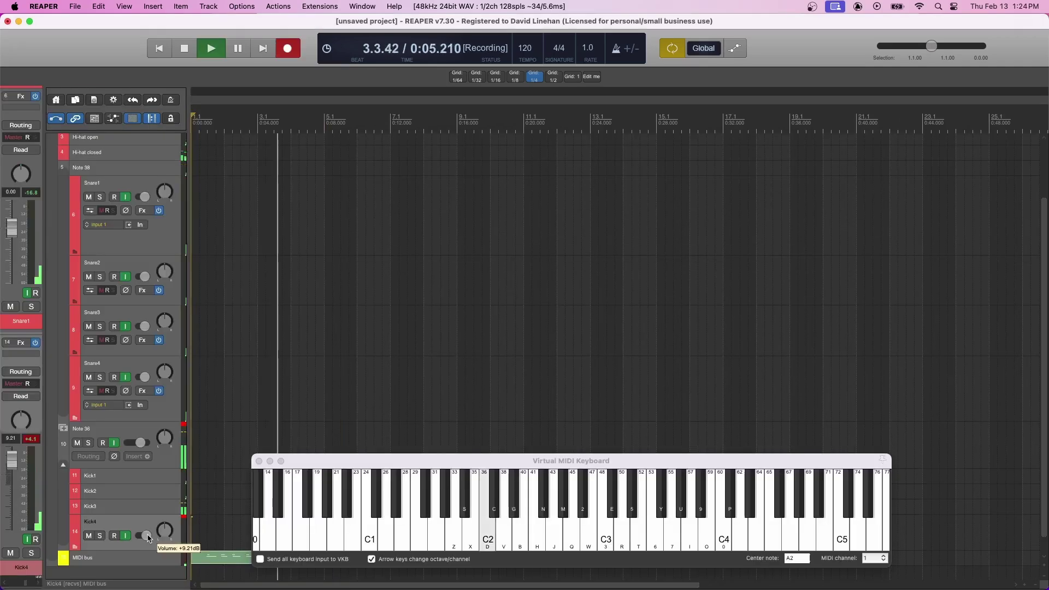
key(d)
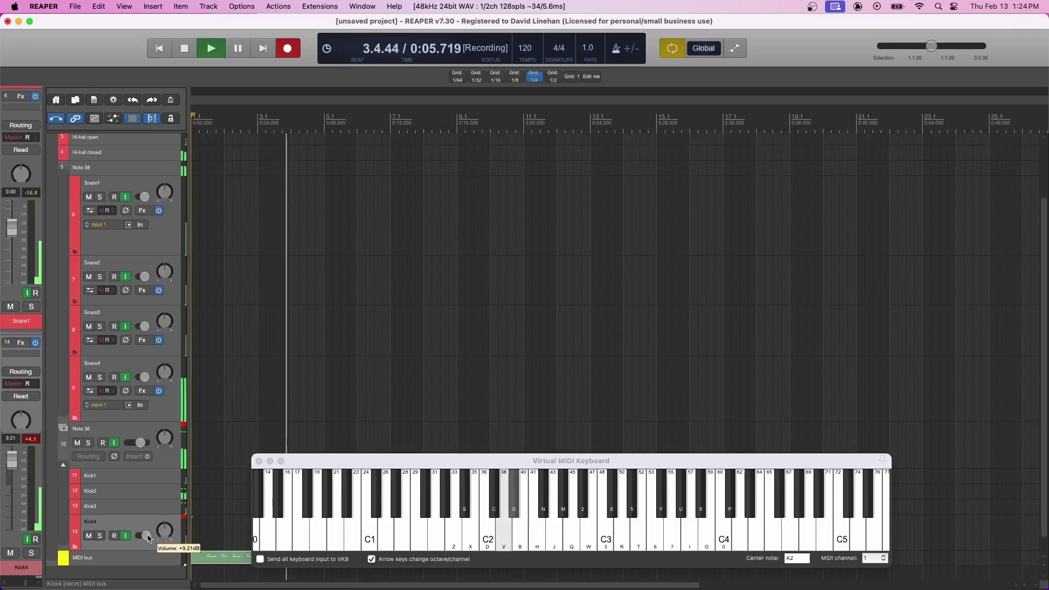
key(v)
key(d)
key(g)
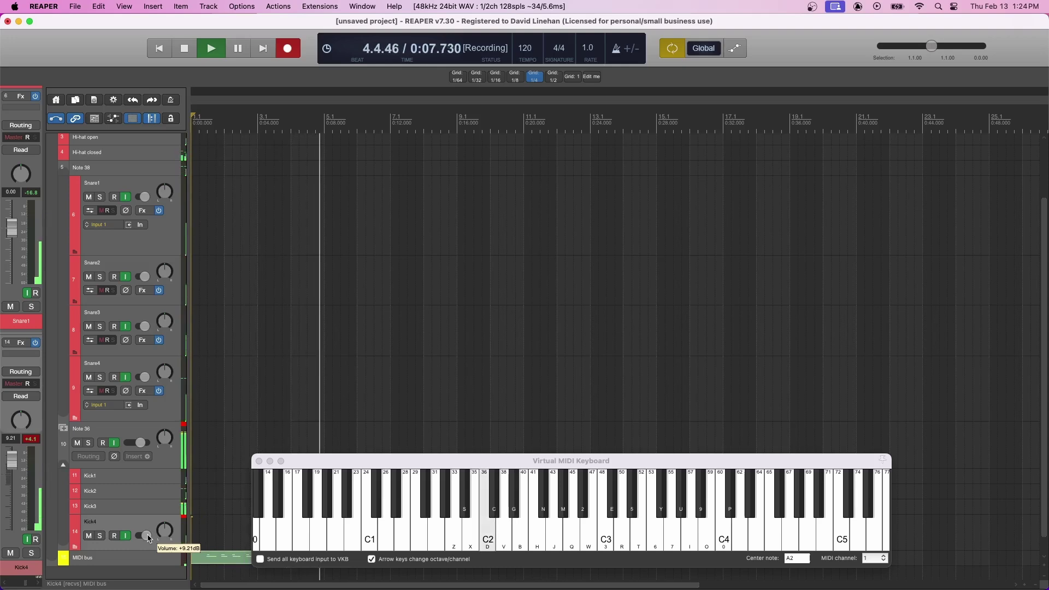
key(v)
key(d)
key(n)
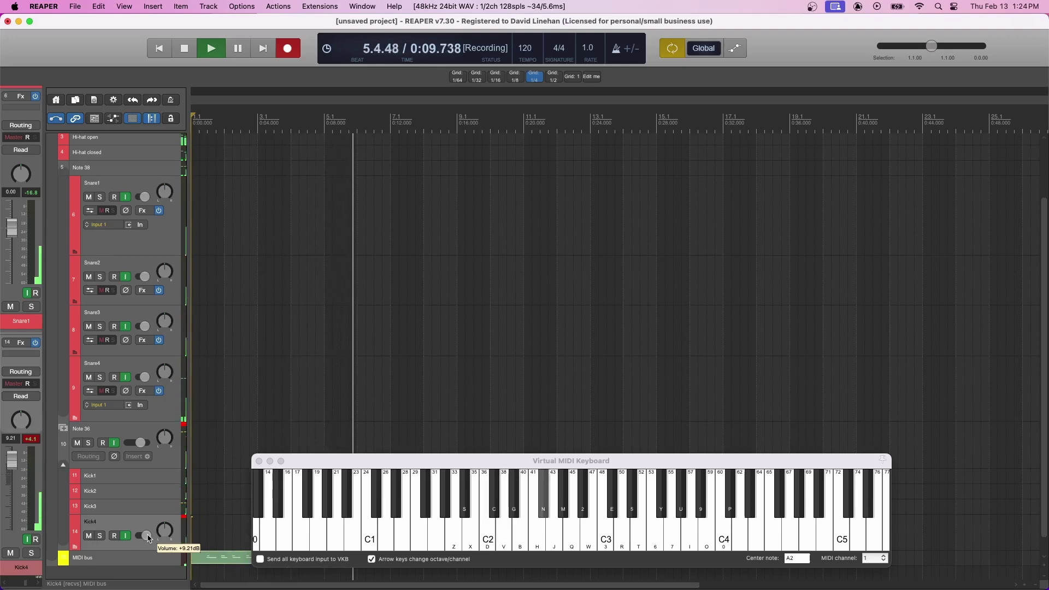
- Play the rest of the kick, snare and hi-hat pattern, then stop recording
key(d)
key(g)
key(g)
key(d)
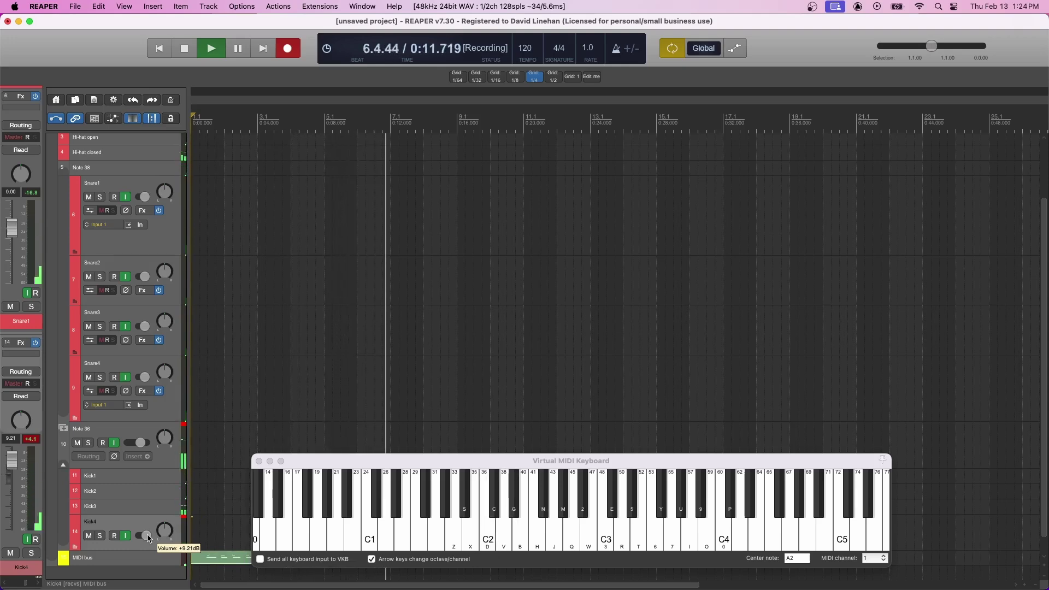
key(v)
key(g)
key(d)
key(v)
key(d)
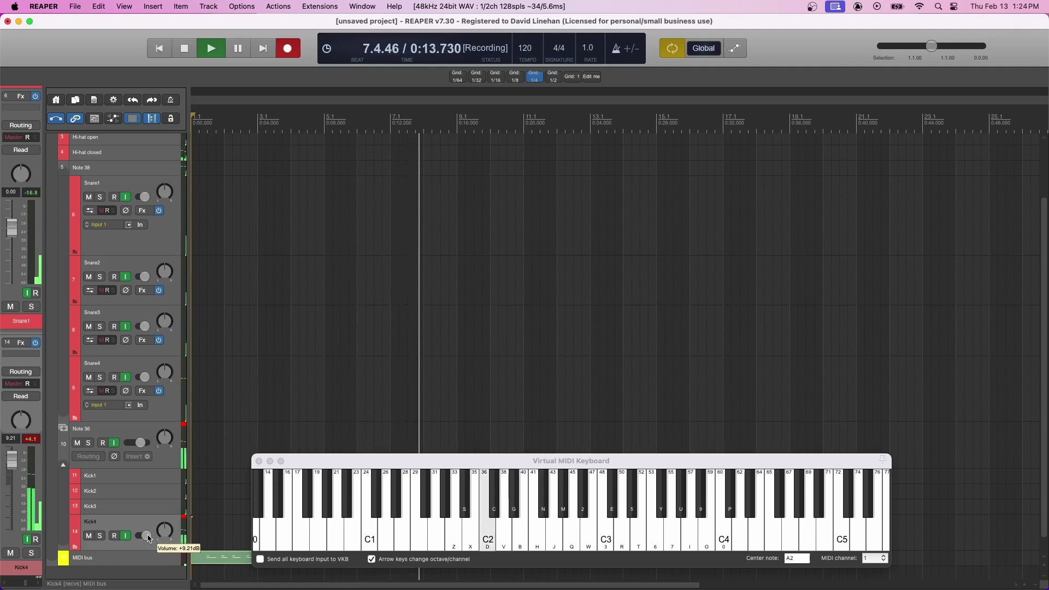
key(space)
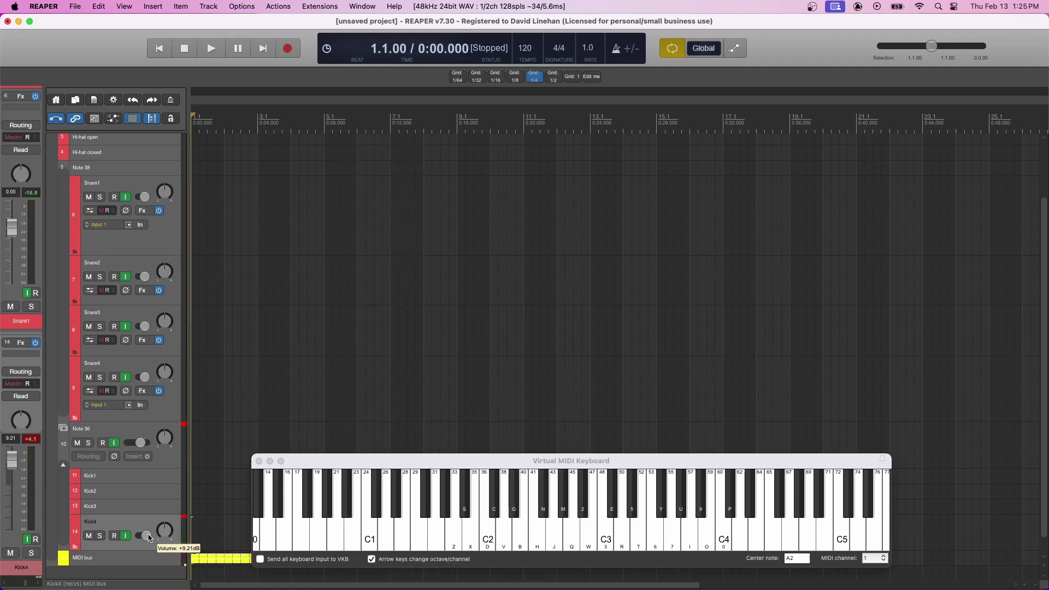